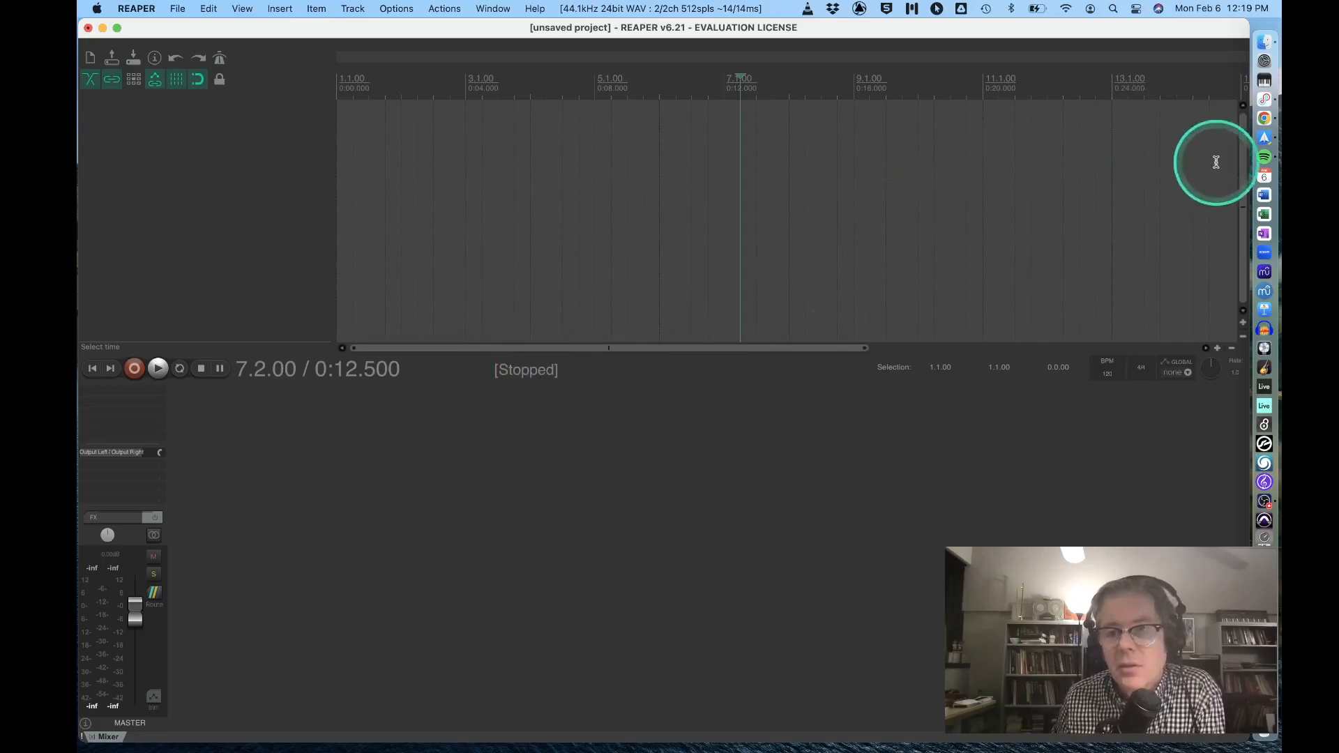
Import all twelve WAV stems, 28_LeadVox through 01_Drumkit1_KickIn, from the Finder Downloads folder to the project start on separate tracks.
click(1267, 43)
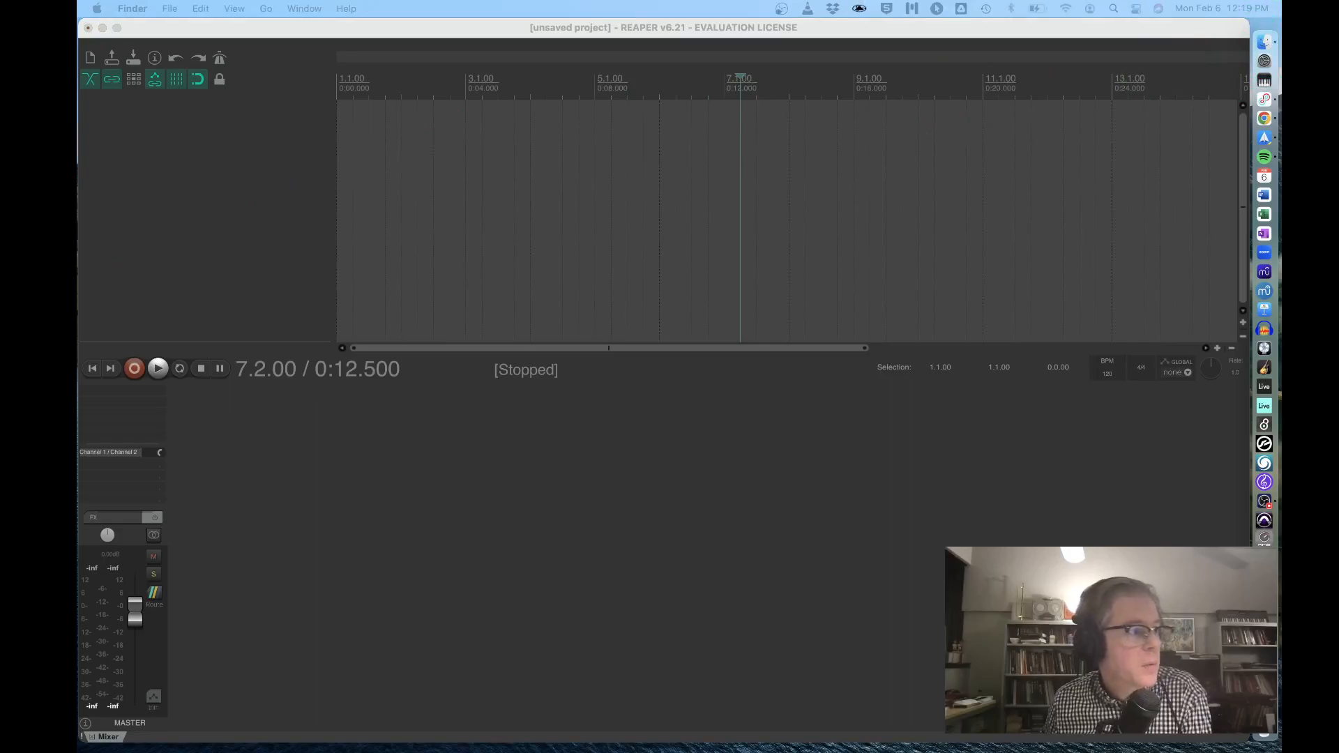
drag(78, 357, 395, 322)
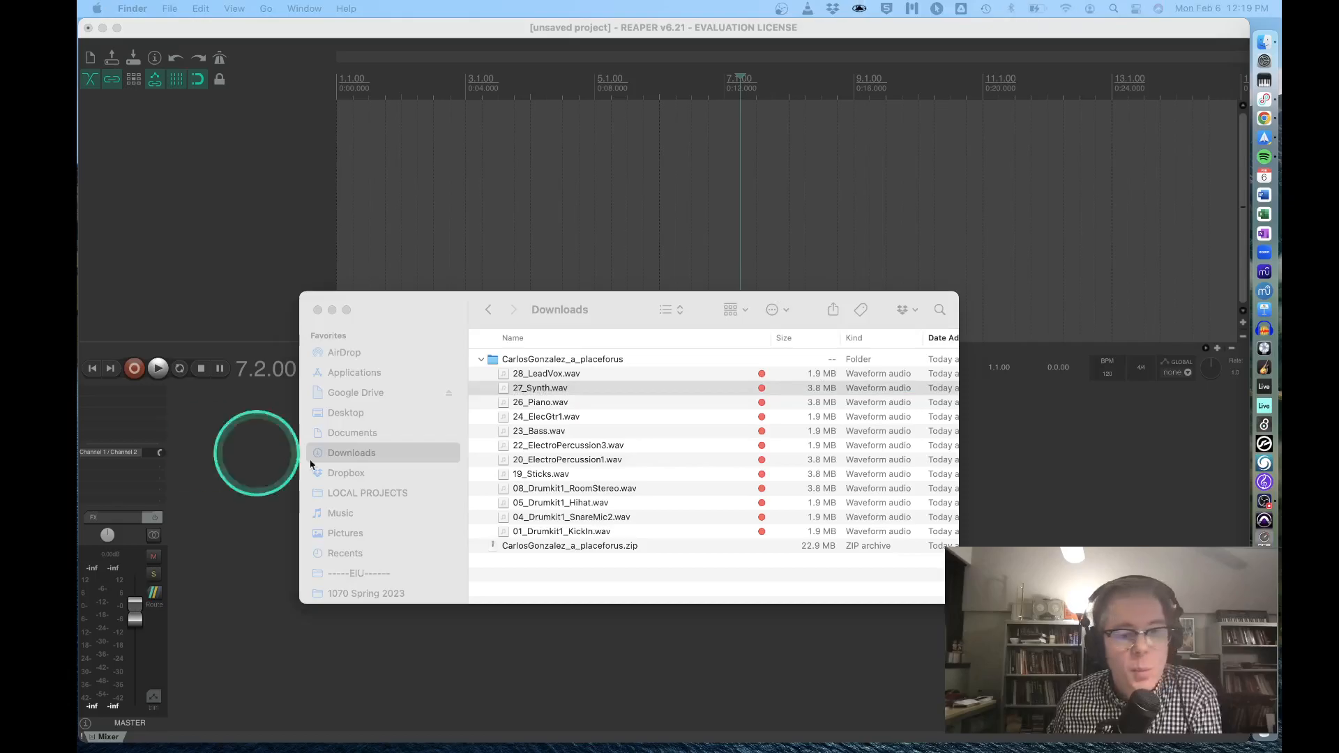
drag(618, 313, 619, 341)
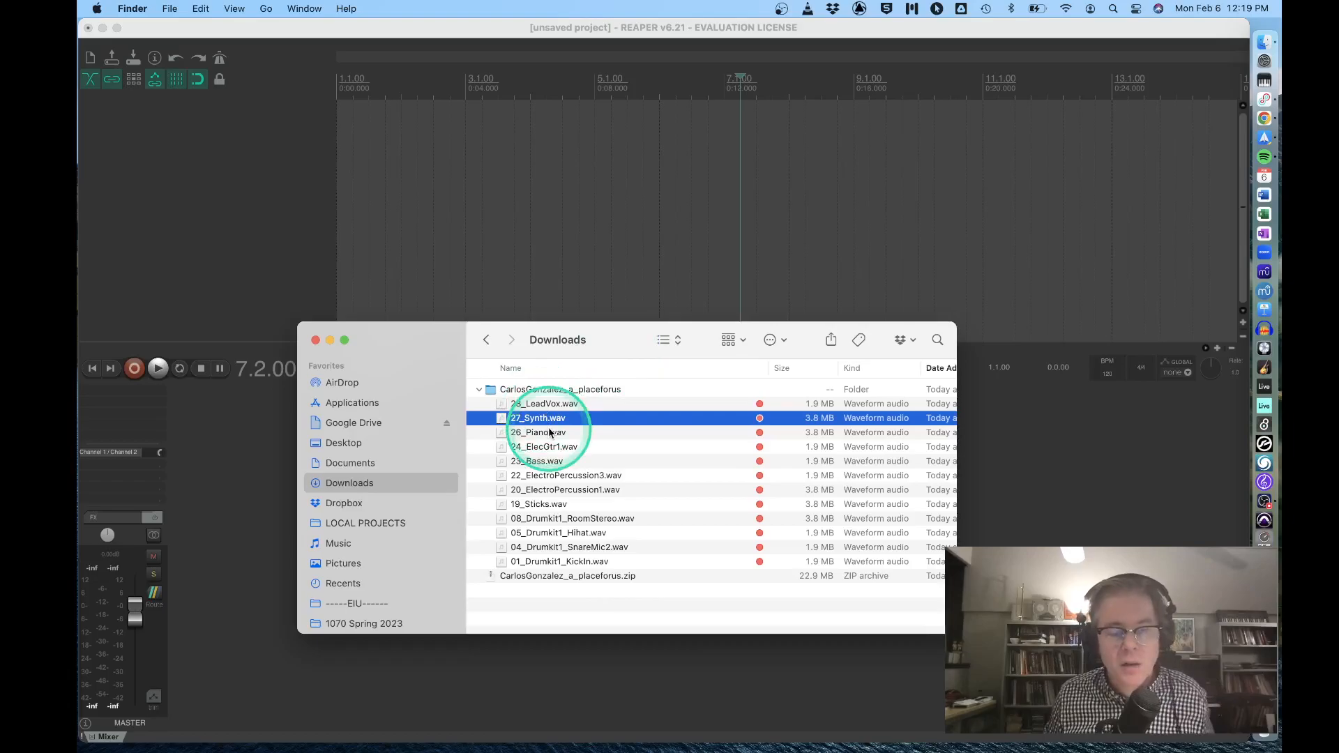
click(548, 561)
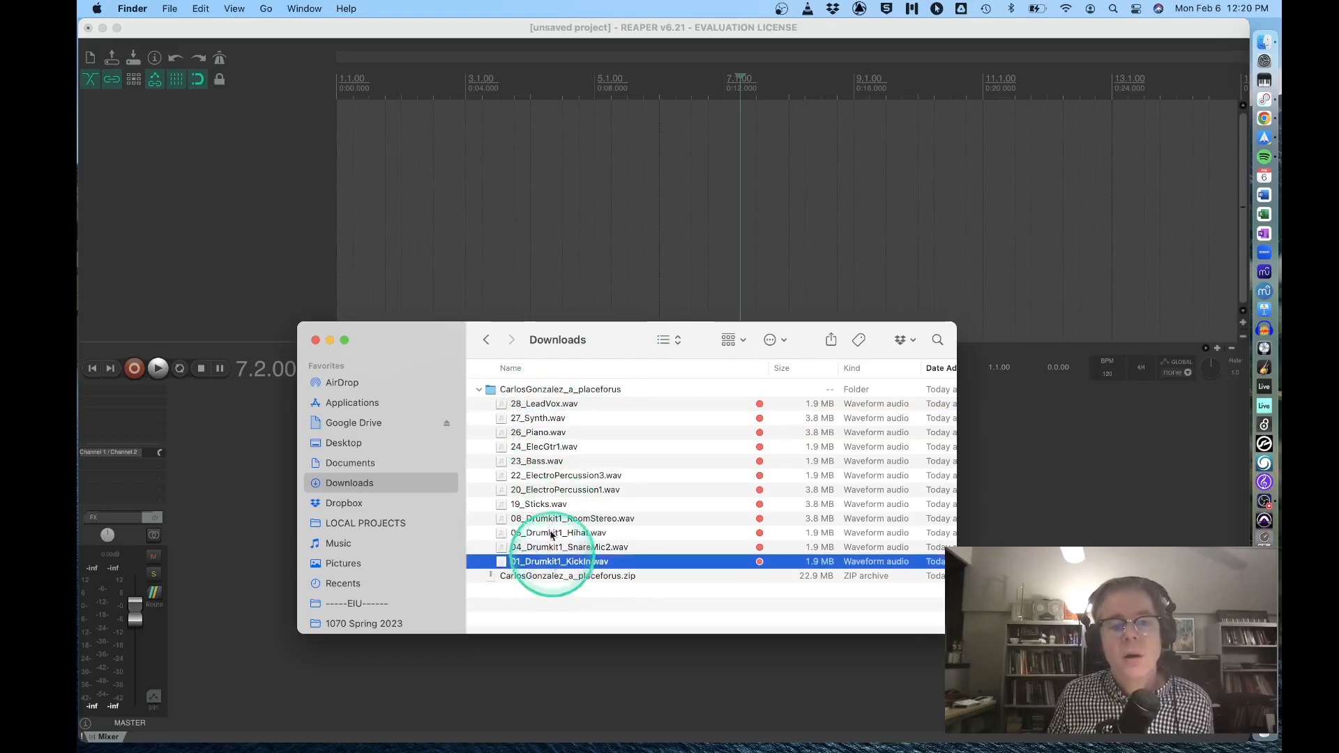
shift+click(534, 408)
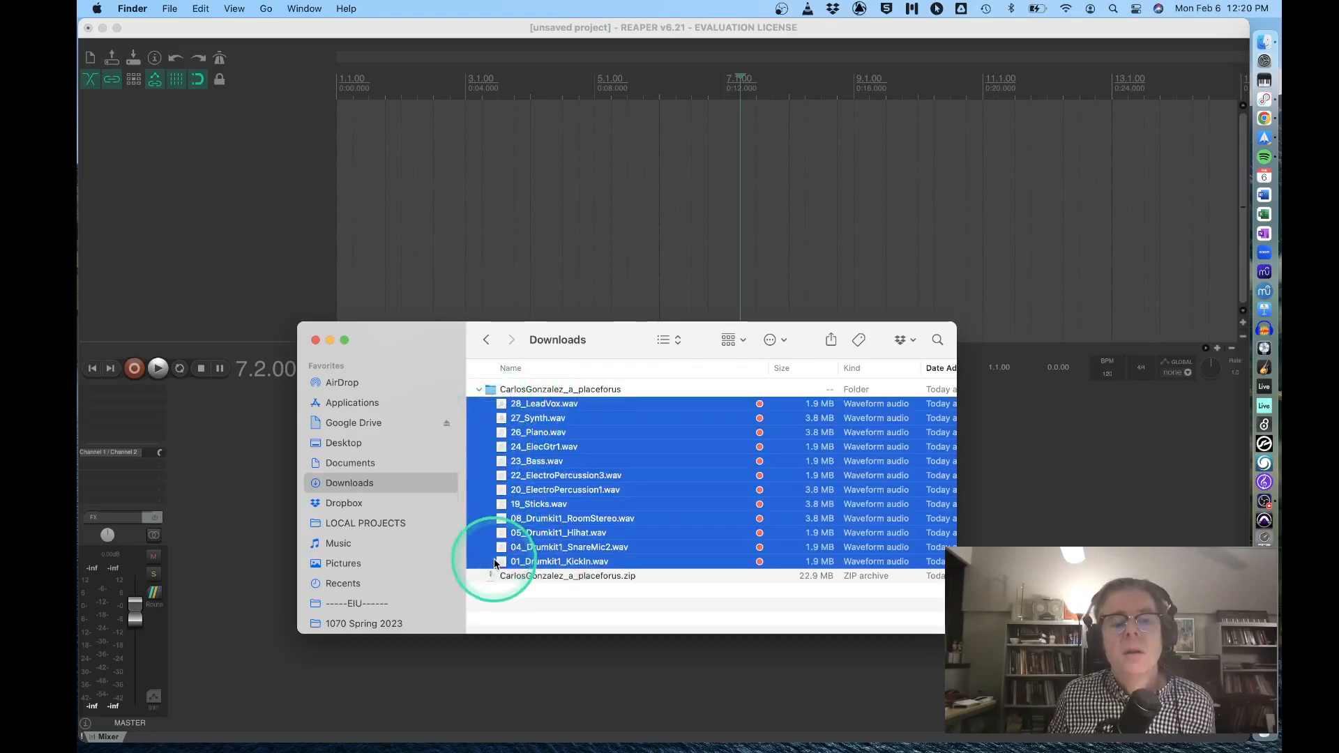
drag(501, 563, 343, 225)
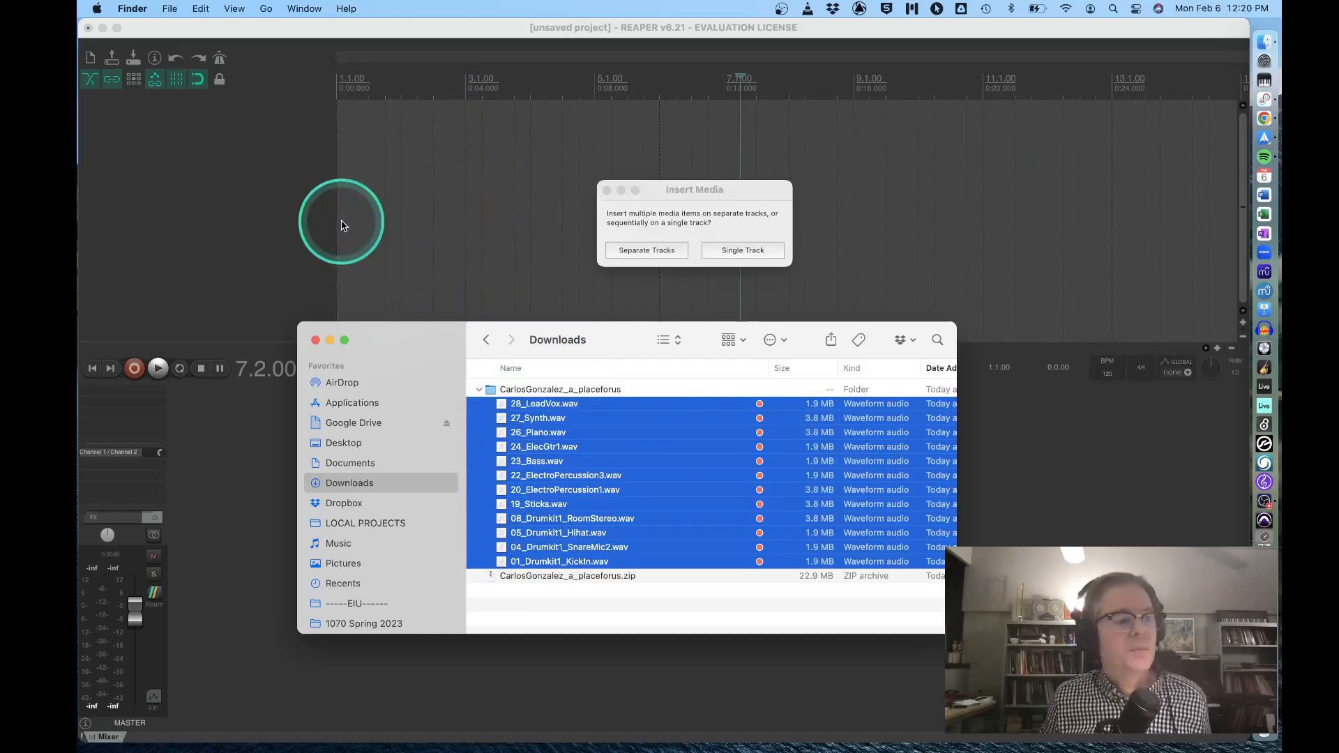
click(648, 249)
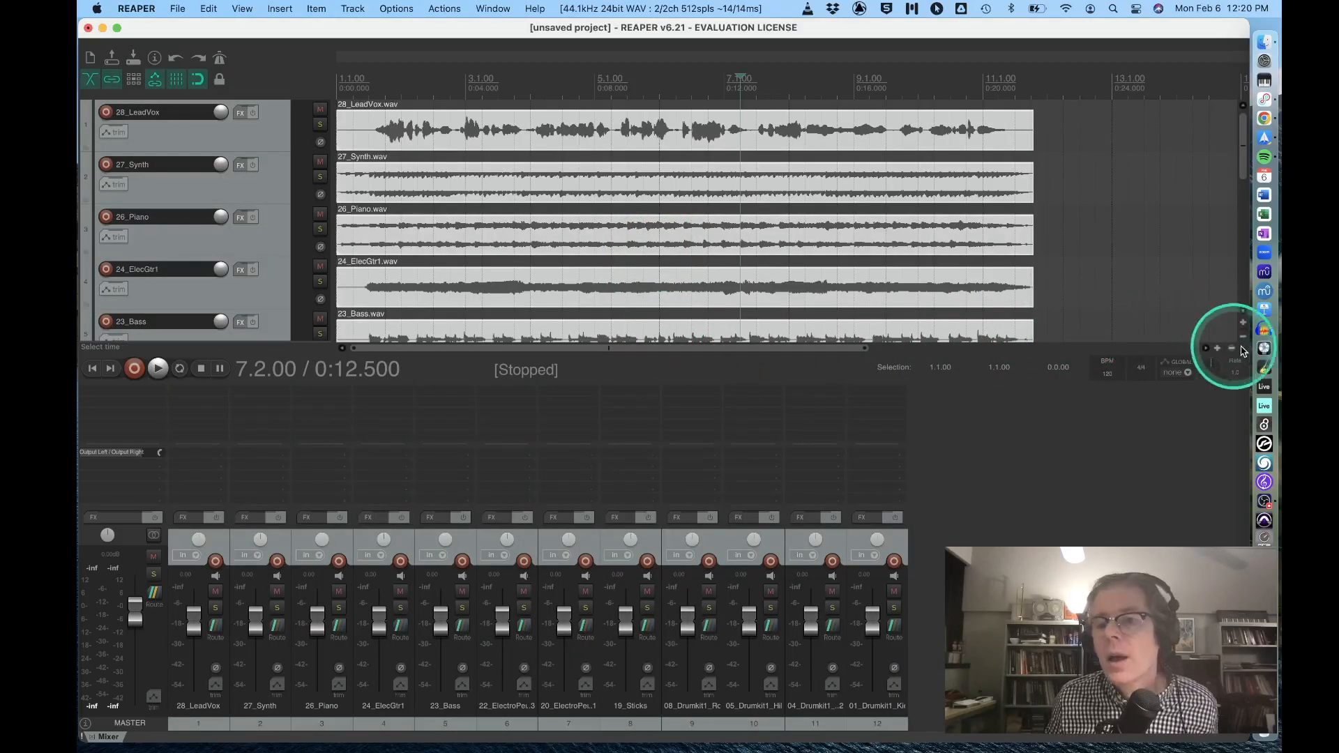
Enlarge the track arrangement area relative to the mixer while keeping the full mixer faders in view.
scroll(260, 215, down, 1)
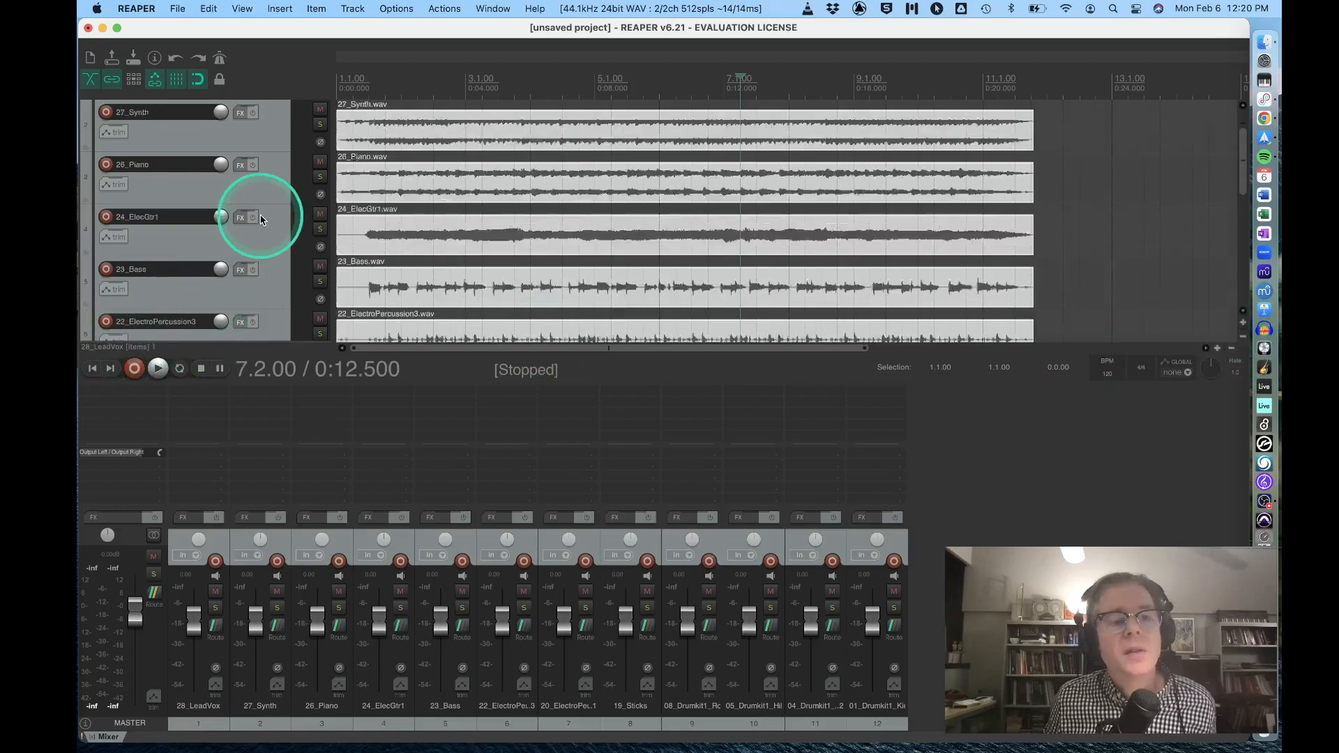
scroll(259, 220, up, 1)
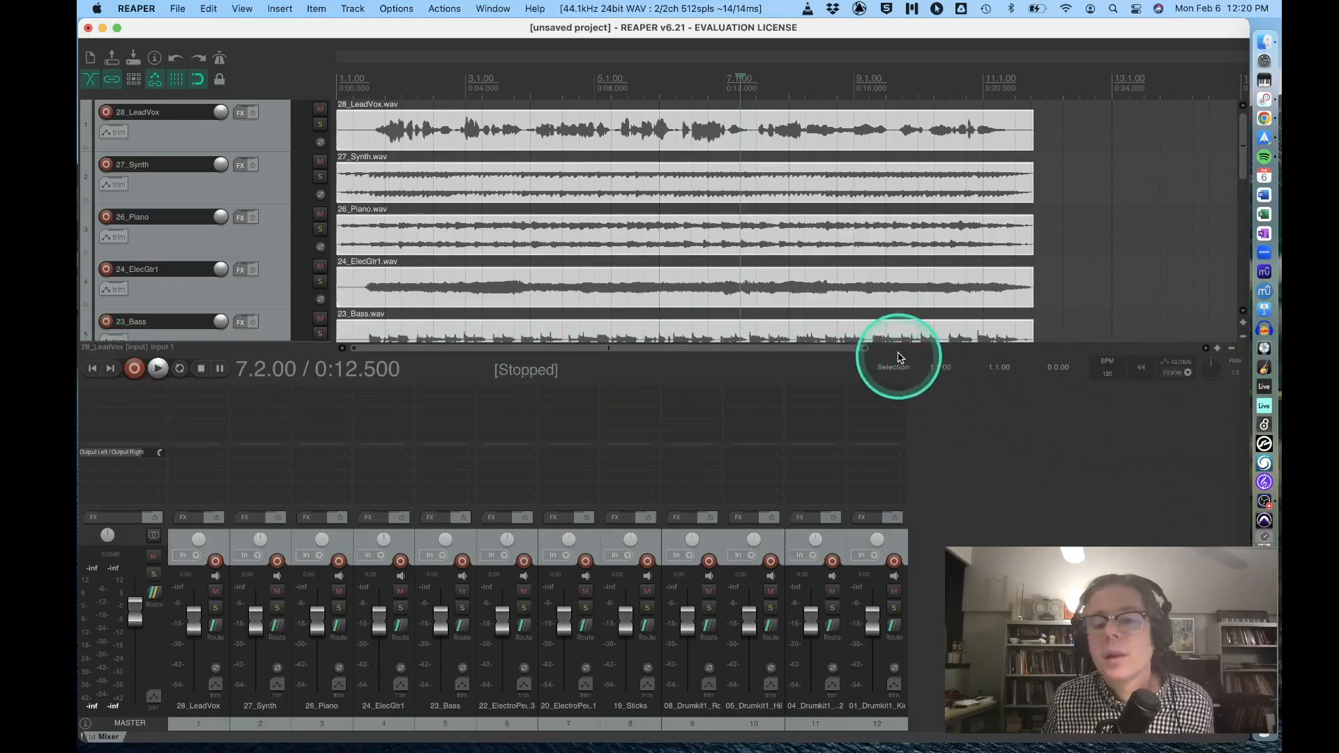
drag(460, 389, 431, 502)
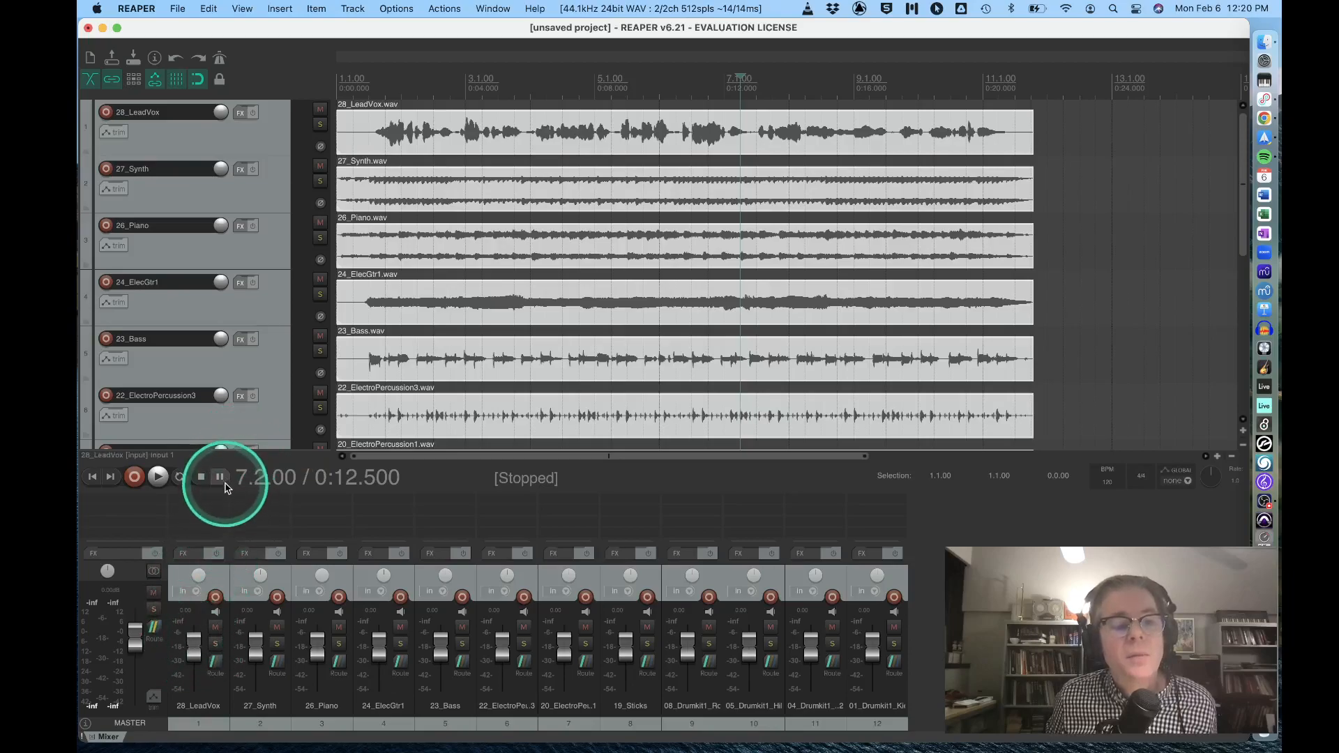
drag(260, 487, 259, 453)
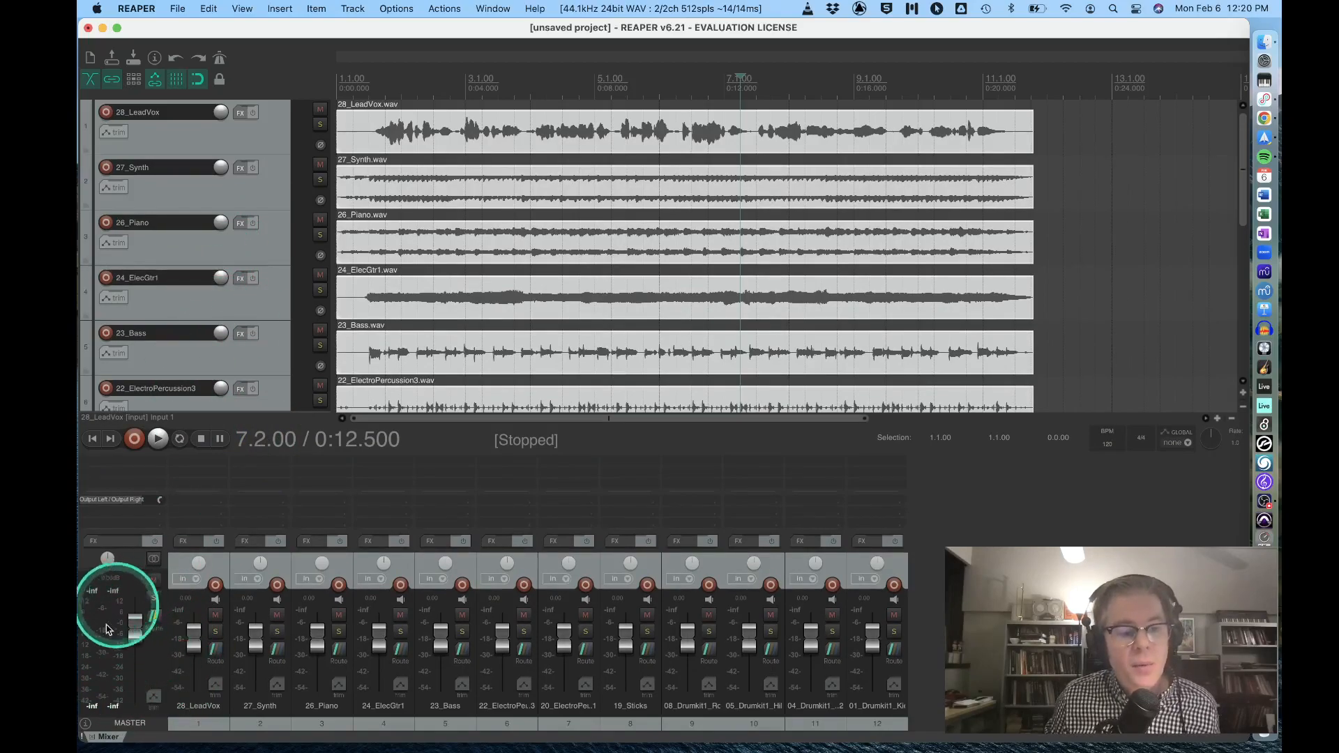
Pull the mixer faders of all twelve tracks, from 28_LeadVox to 01_Drumkit1_KickIn, down to -inf dB, leaving the master alone.
drag(194, 636, 198, 705)
drag(257, 627, 256, 718)
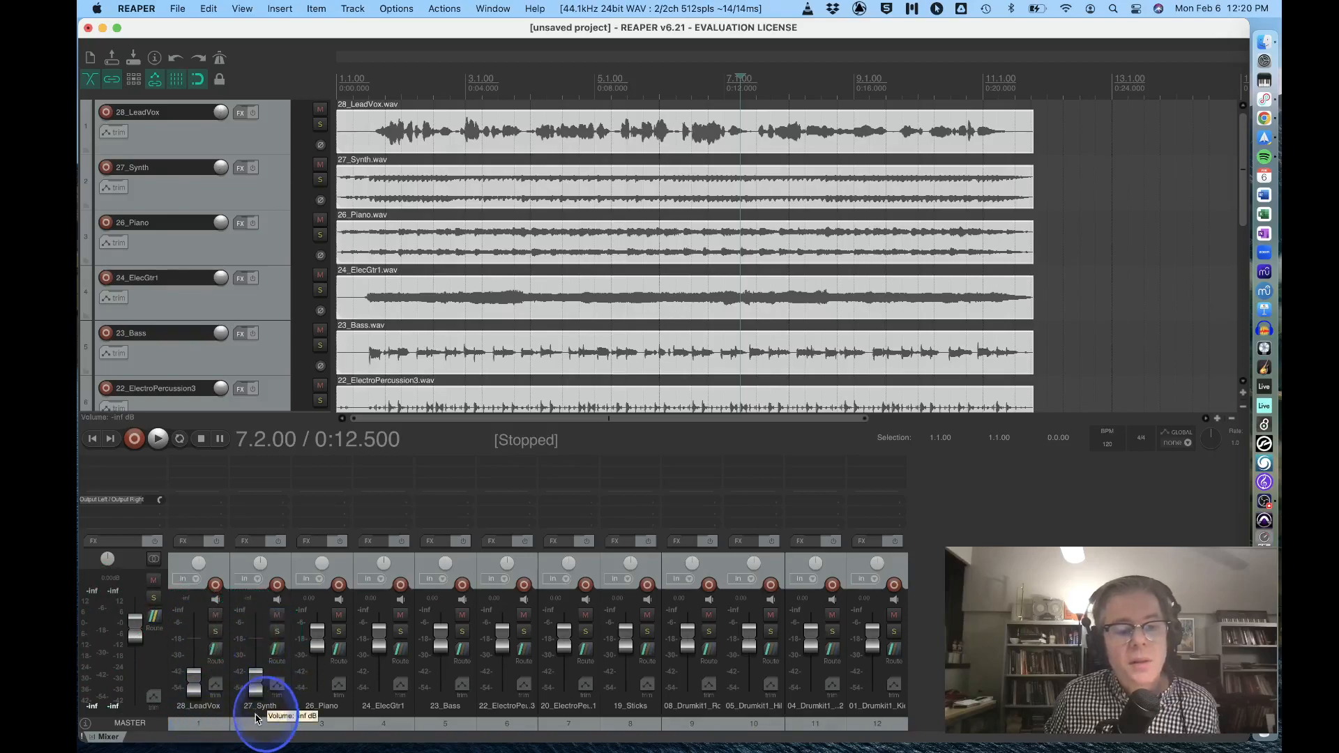
drag(318, 636, 320, 718)
drag(378, 636, 383, 726)
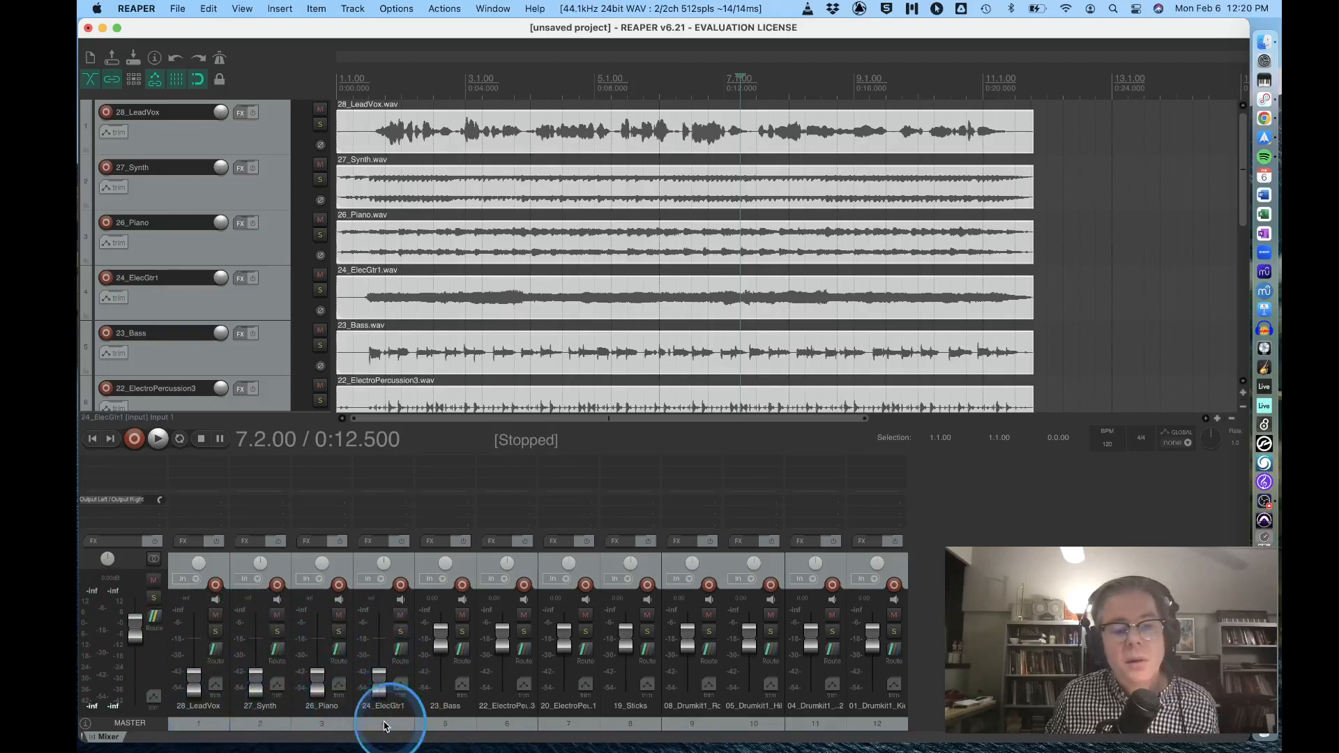
drag(441, 631, 443, 705)
drag(501, 635, 505, 725)
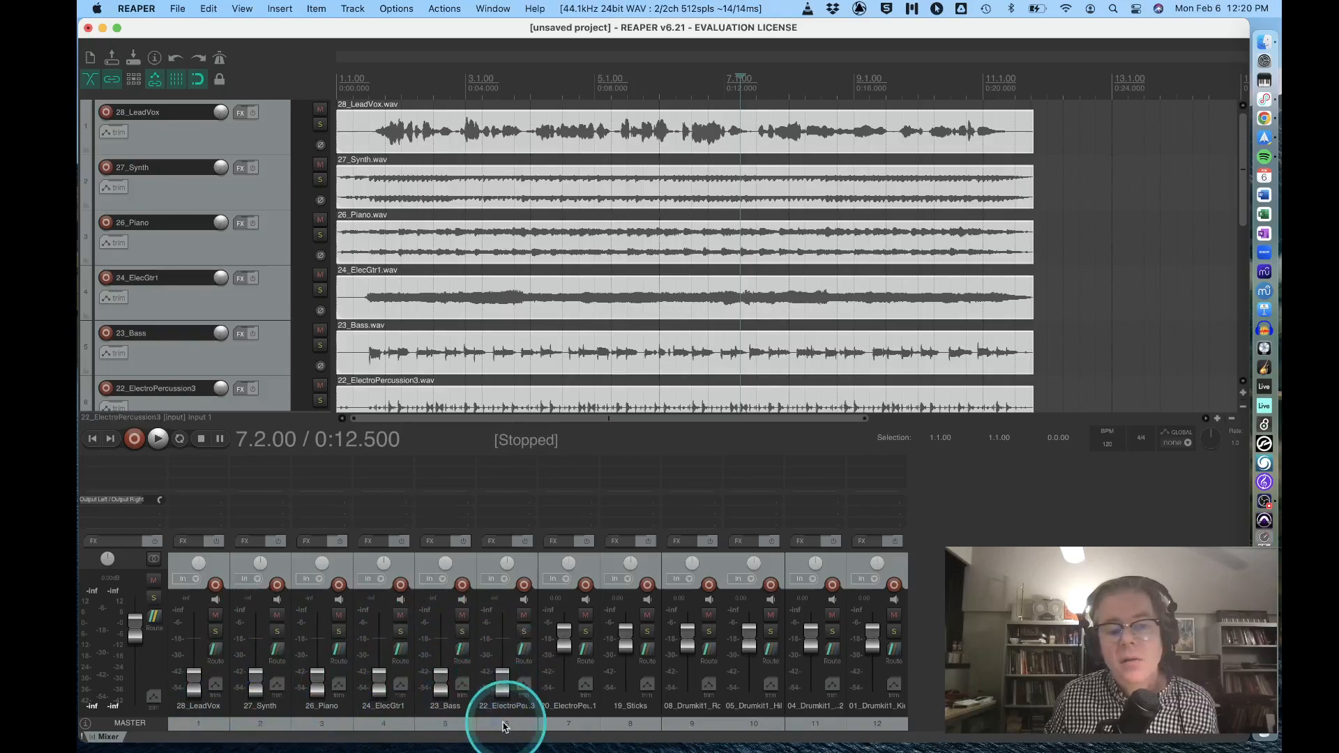
drag(565, 635, 575, 694)
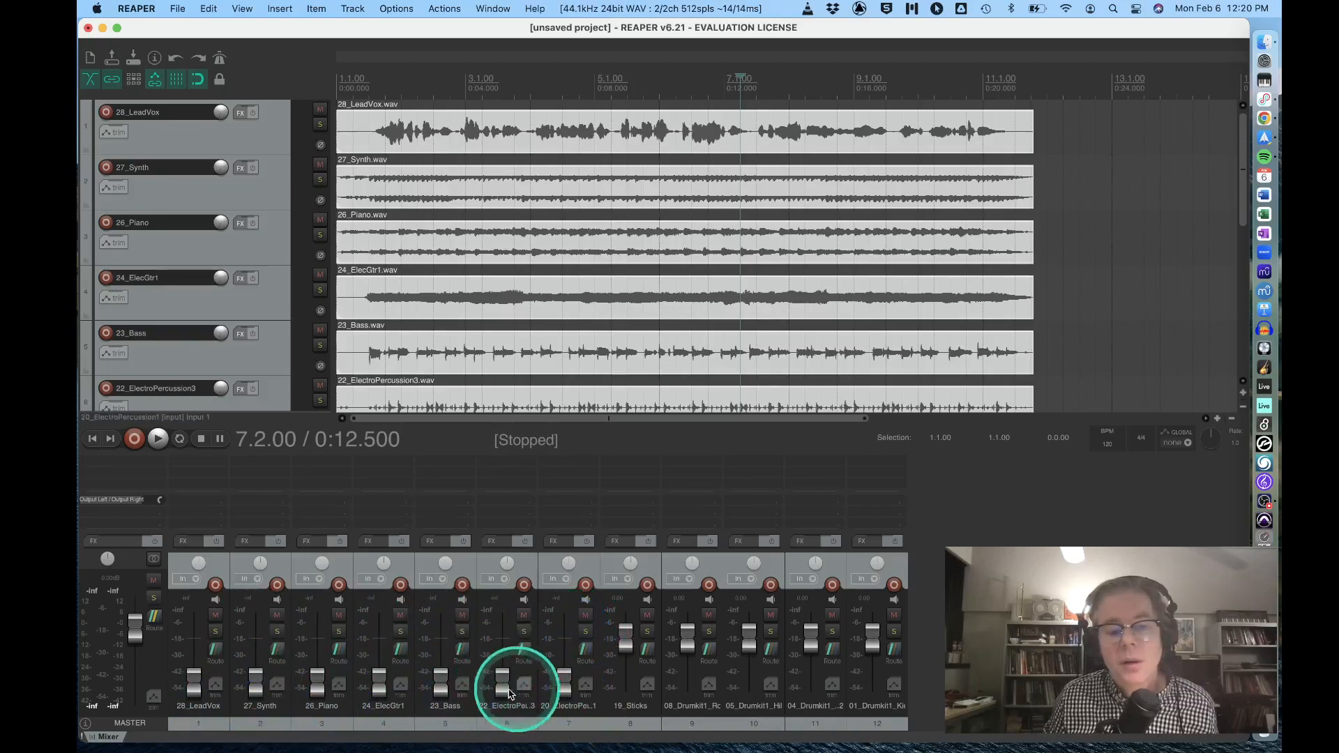
drag(626, 638, 633, 697)
drag(685, 641, 690, 687)
drag(748, 635, 751, 688)
drag(810, 633, 823, 682)
drag(872, 631, 865, 711)
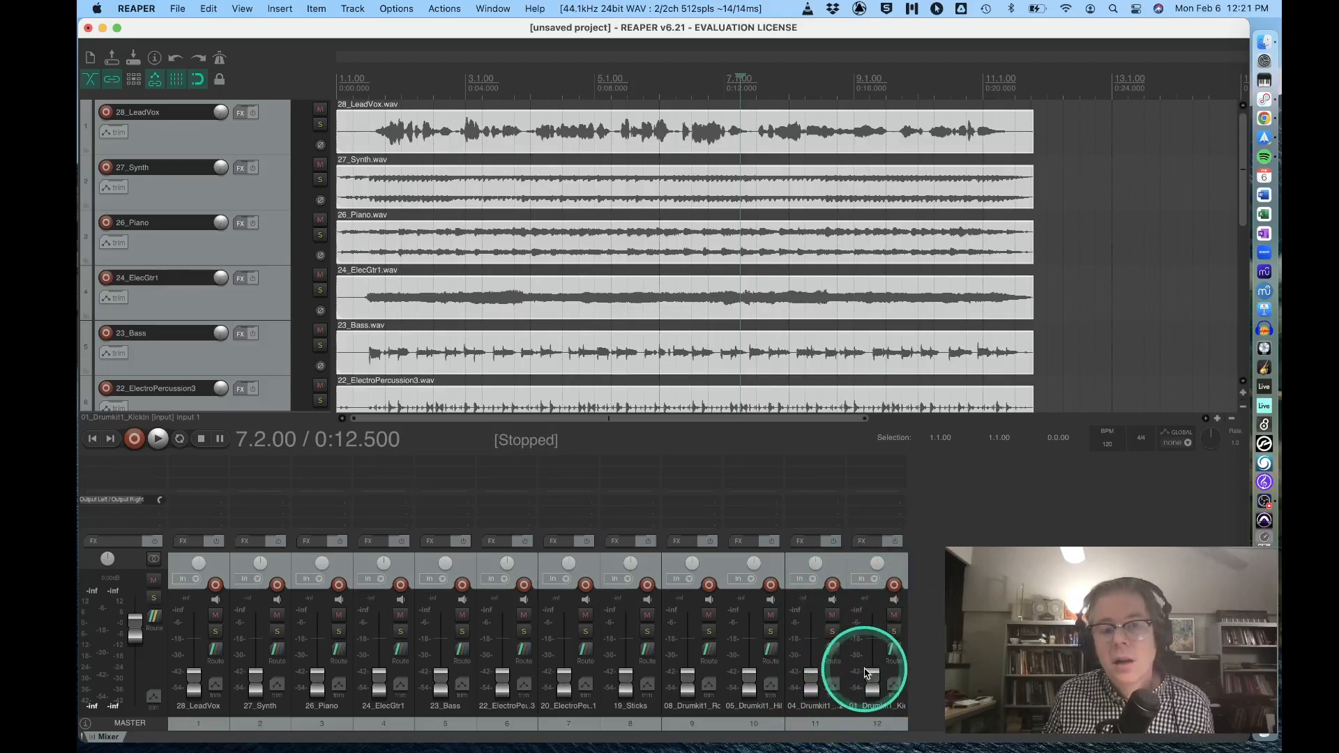
Mark a loop range covering nearly the whole song and start playback with repeat enabled.
drag(355, 96, 970, 103)
scroll(418, 108, down, 1)
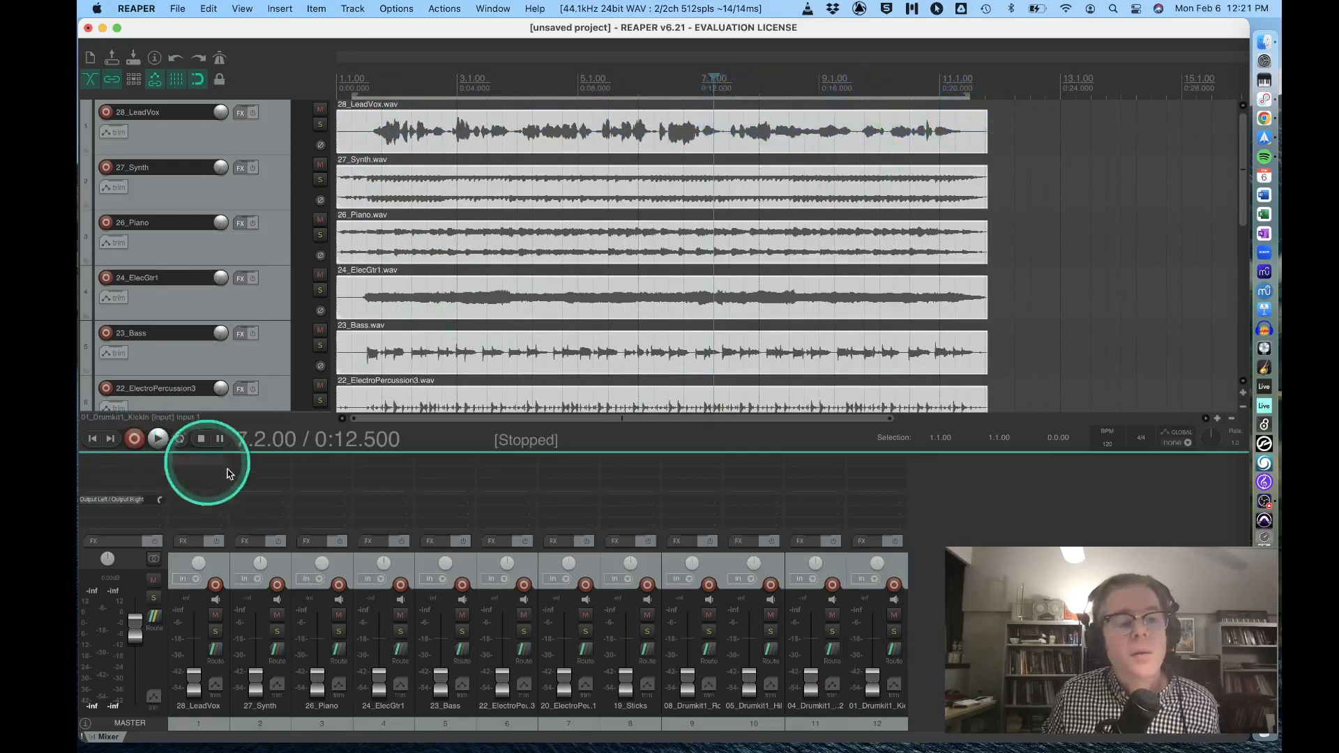
click(179, 440)
click(159, 440)
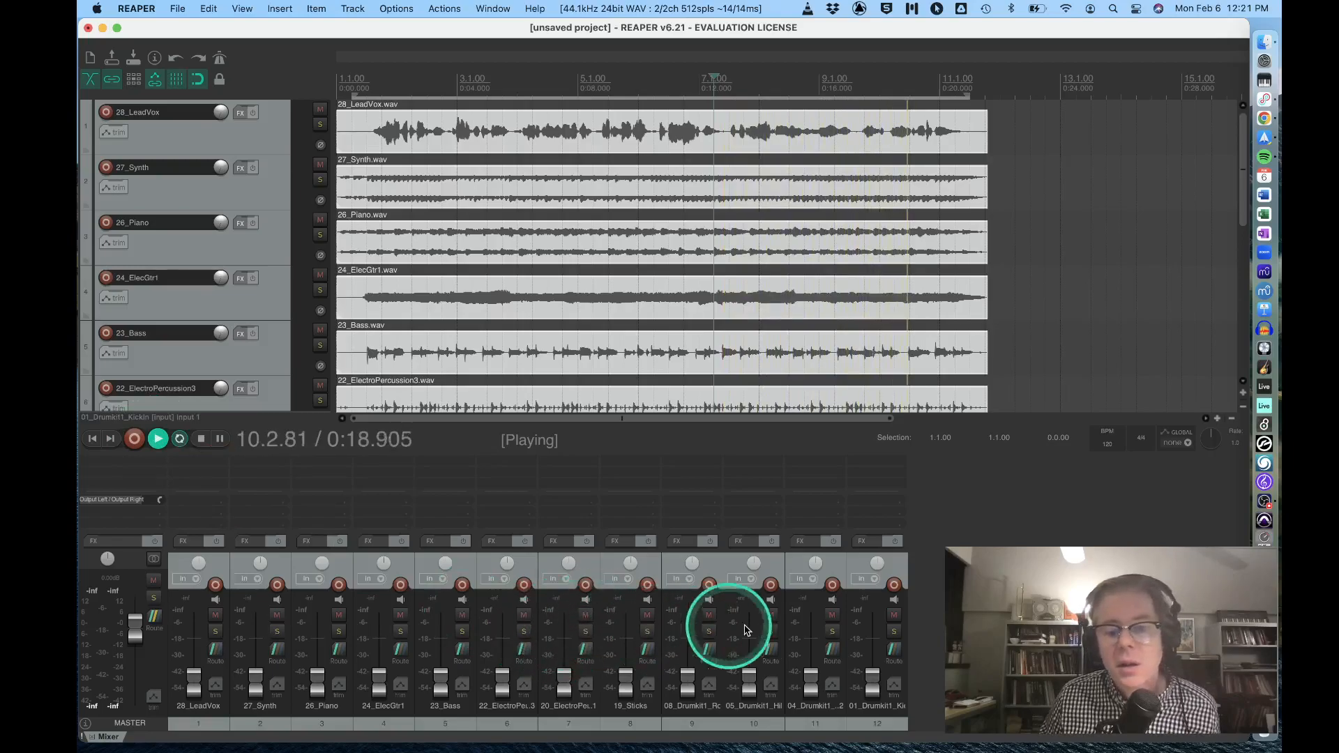
Bring the 01_Drumkit1_KickIn fader up near 0 dB, reset its peak indicator, and trim the level slightly.
drag(871, 682, 863, 632)
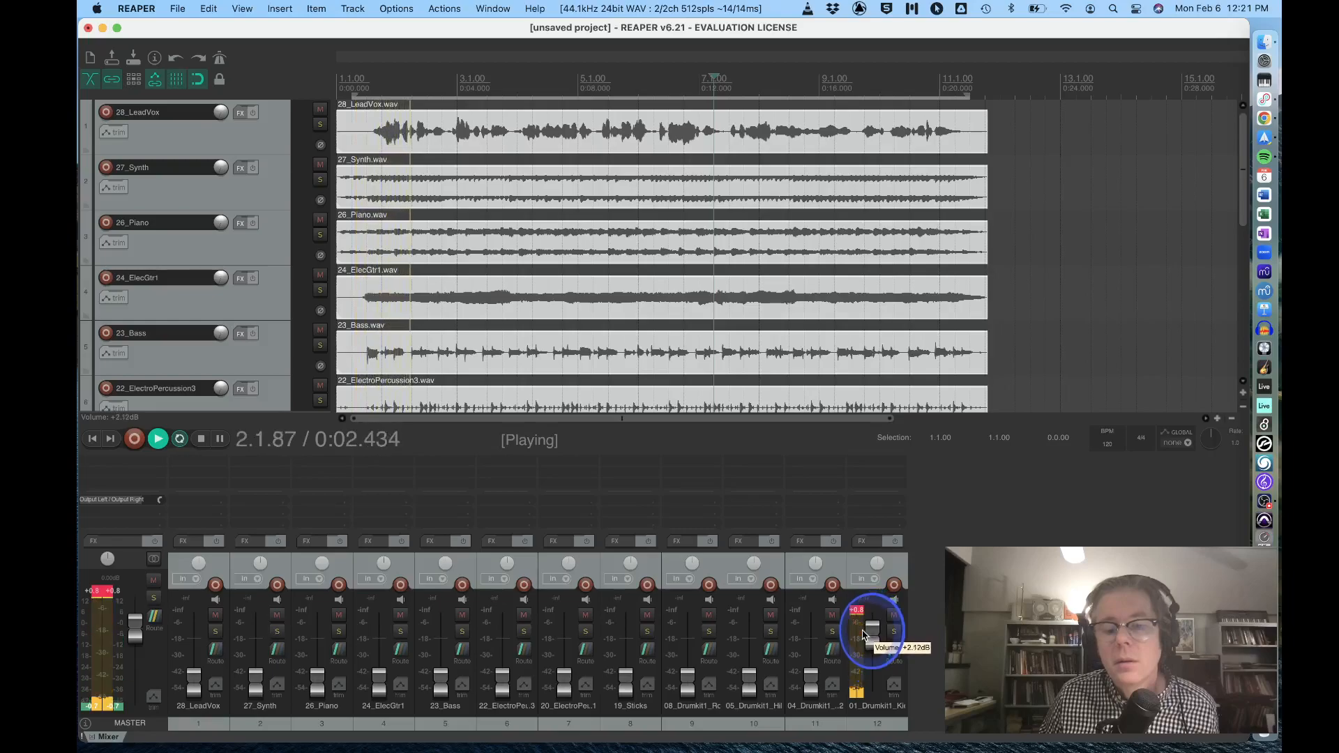
click(856, 610)
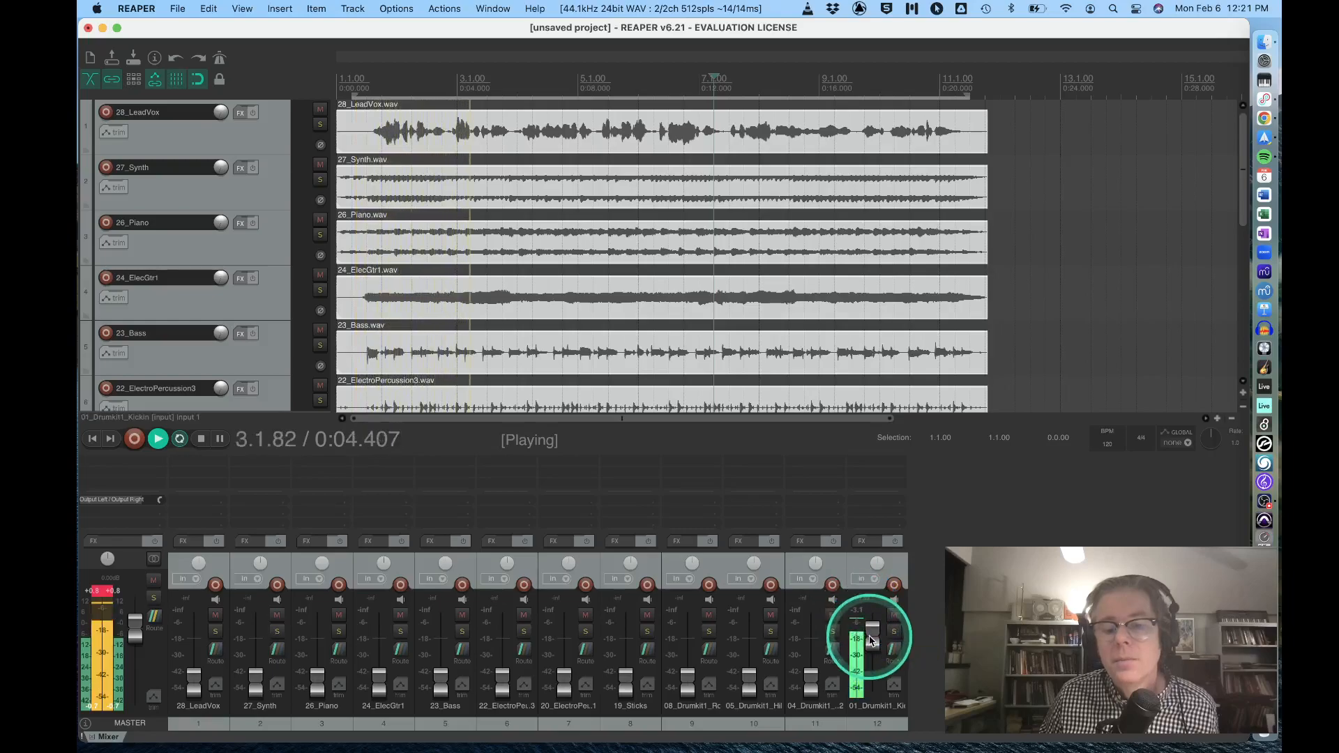
drag(871, 640, 871, 642)
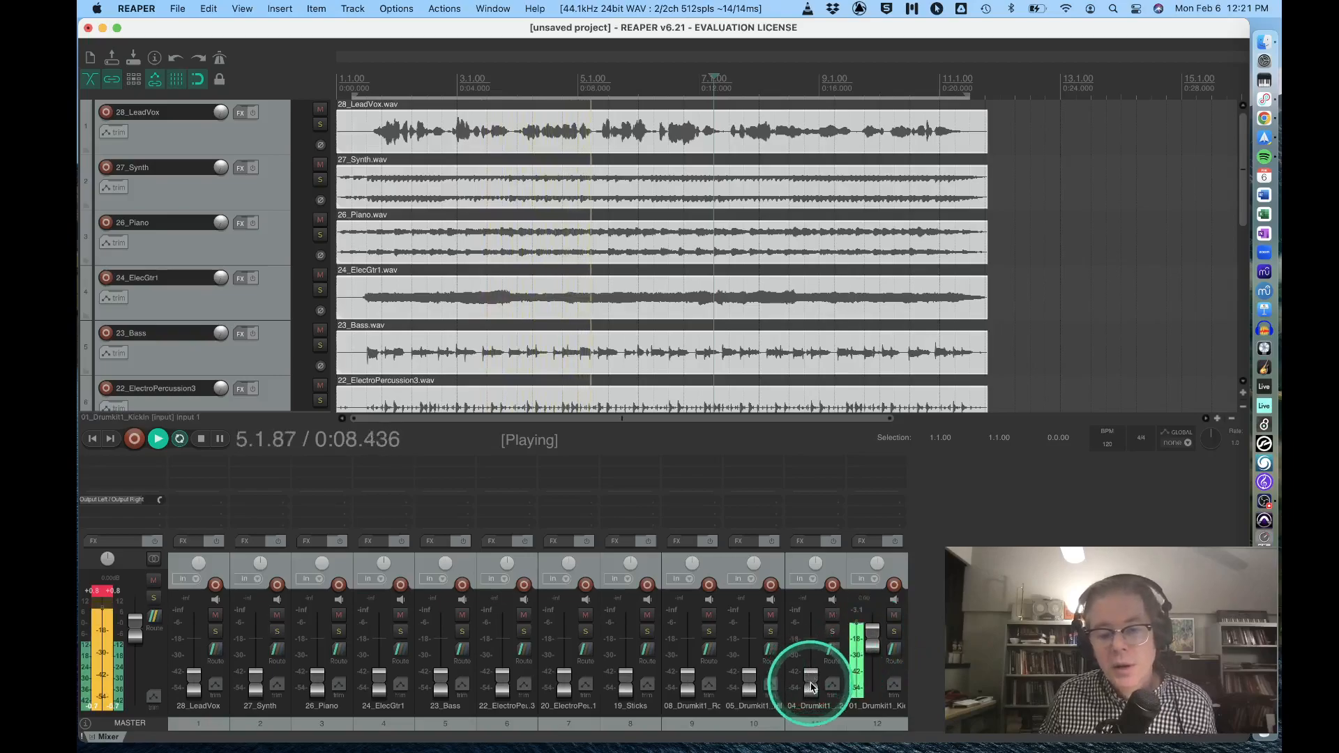
Raise the 04_Drumkit1_SnareMic2 fader to about -3 dB and try out its panning around 20% right.
drag(811, 685, 811, 650)
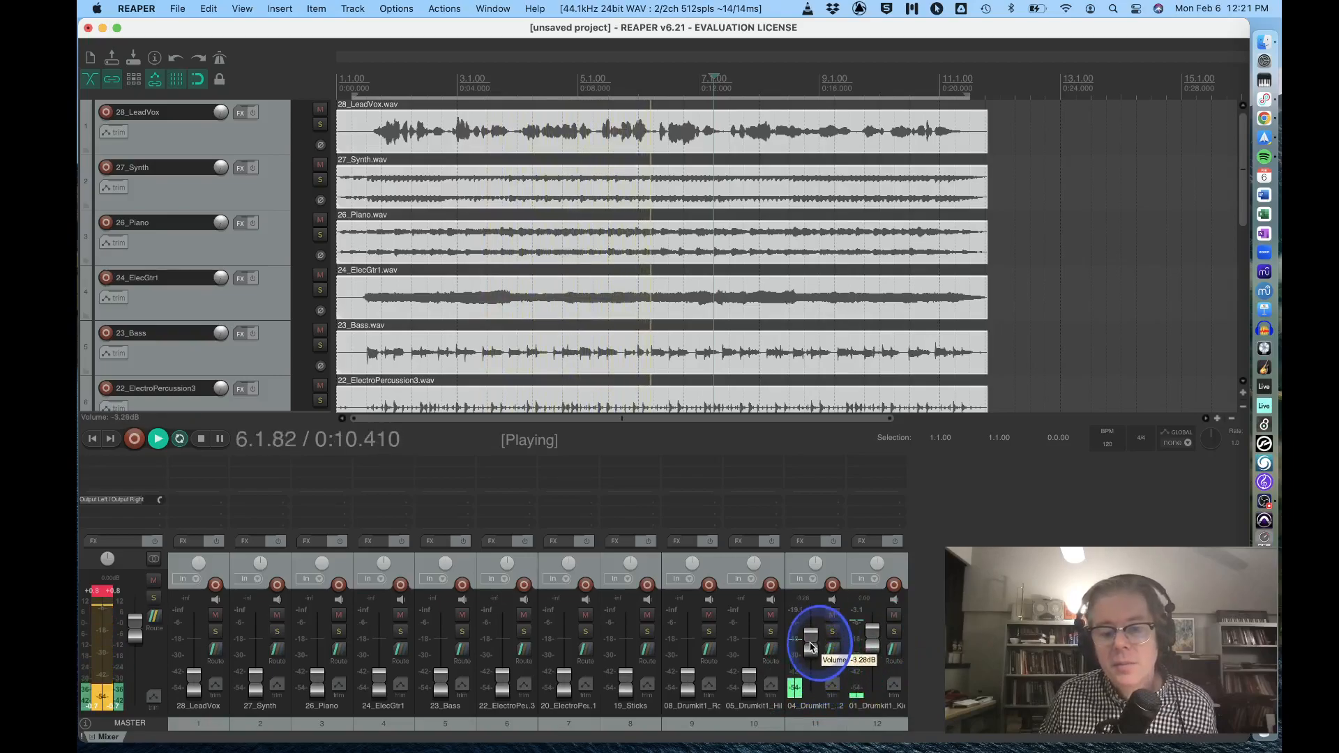
drag(814, 563, 814, 563)
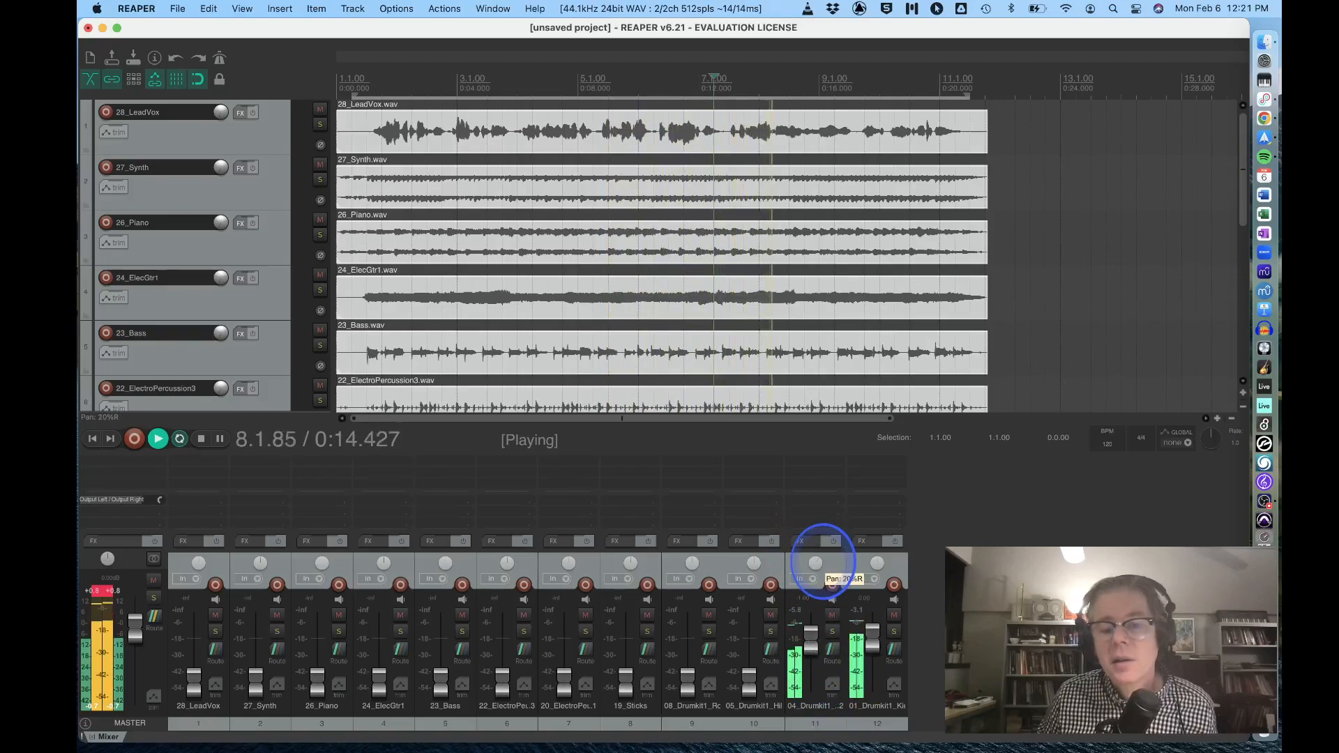
drag(823, 561, 814, 557)
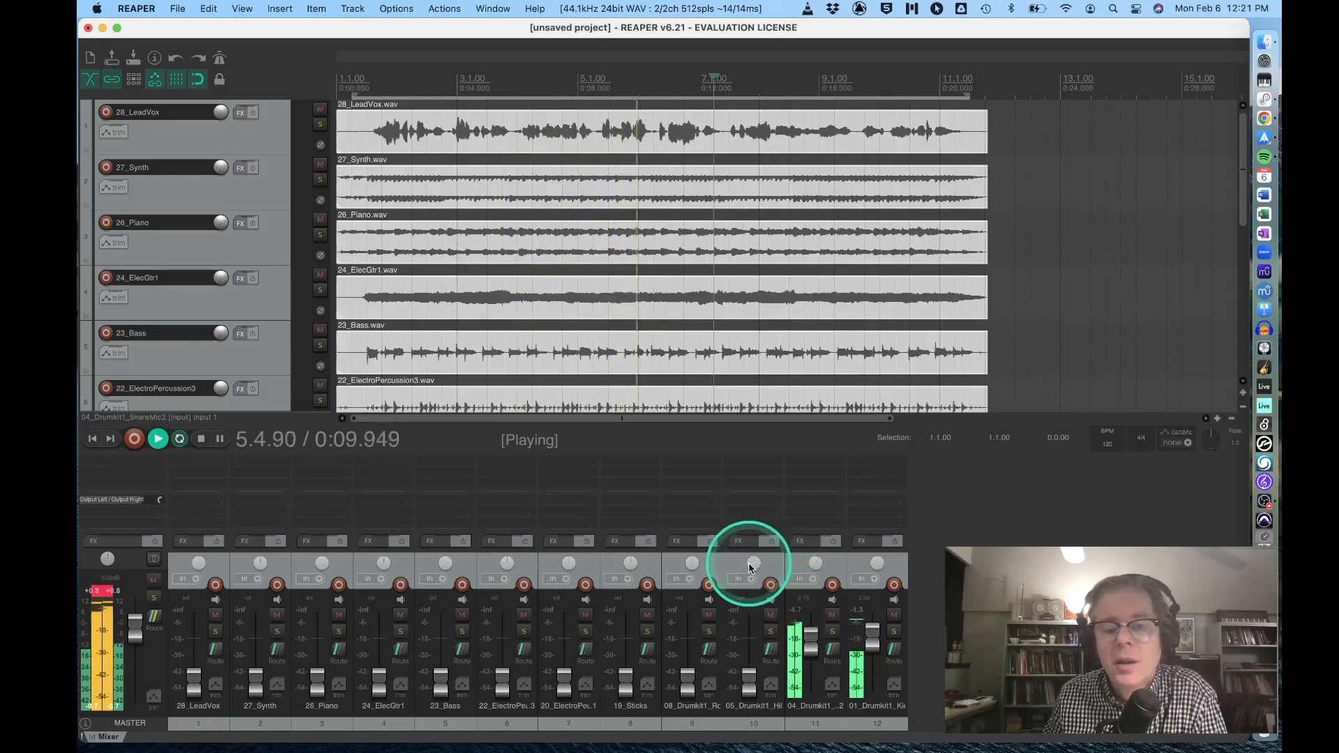
Pan the 05_Drumkit1_Hihat track about 40% right and bring its fader up below the snare's level.
mouse_move(758, 562)
mouse_down()
mouse_move(746, 558)
mouse_move(760, 557)
mouse_up()
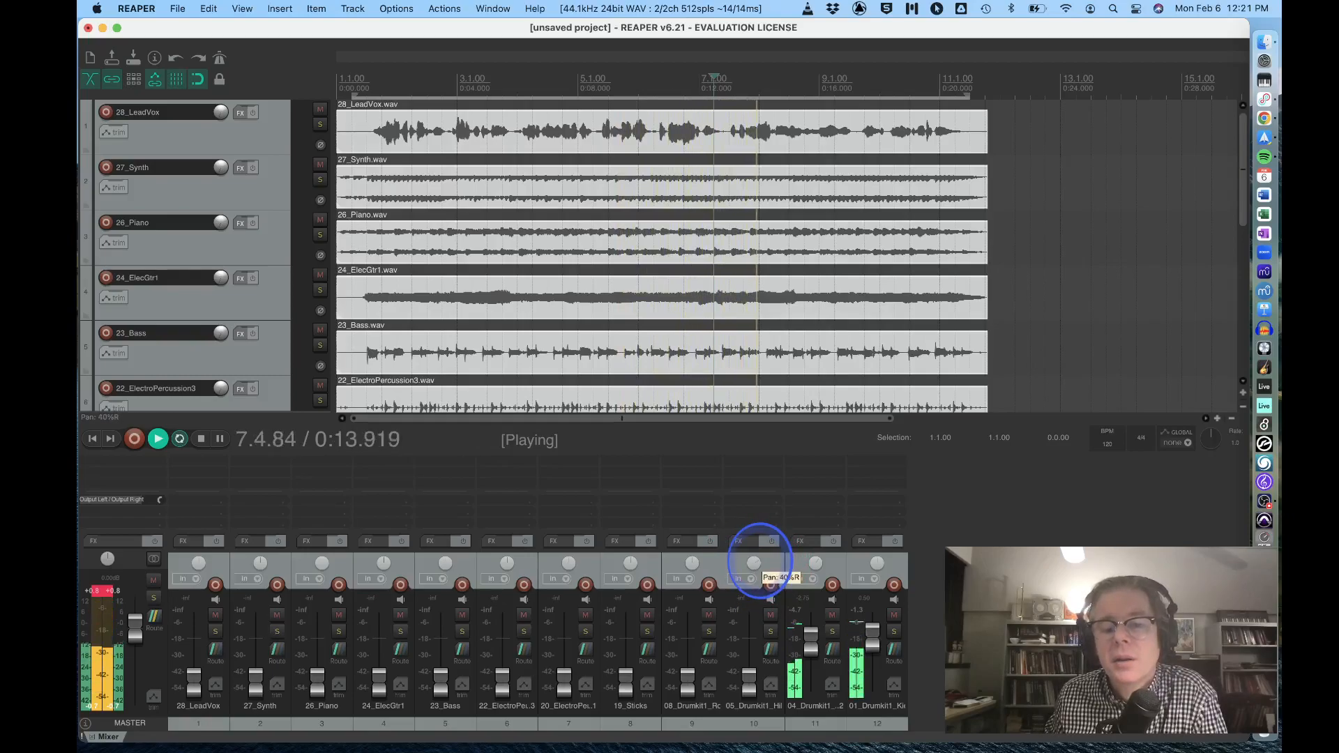
drag(743, 693, 748, 673)
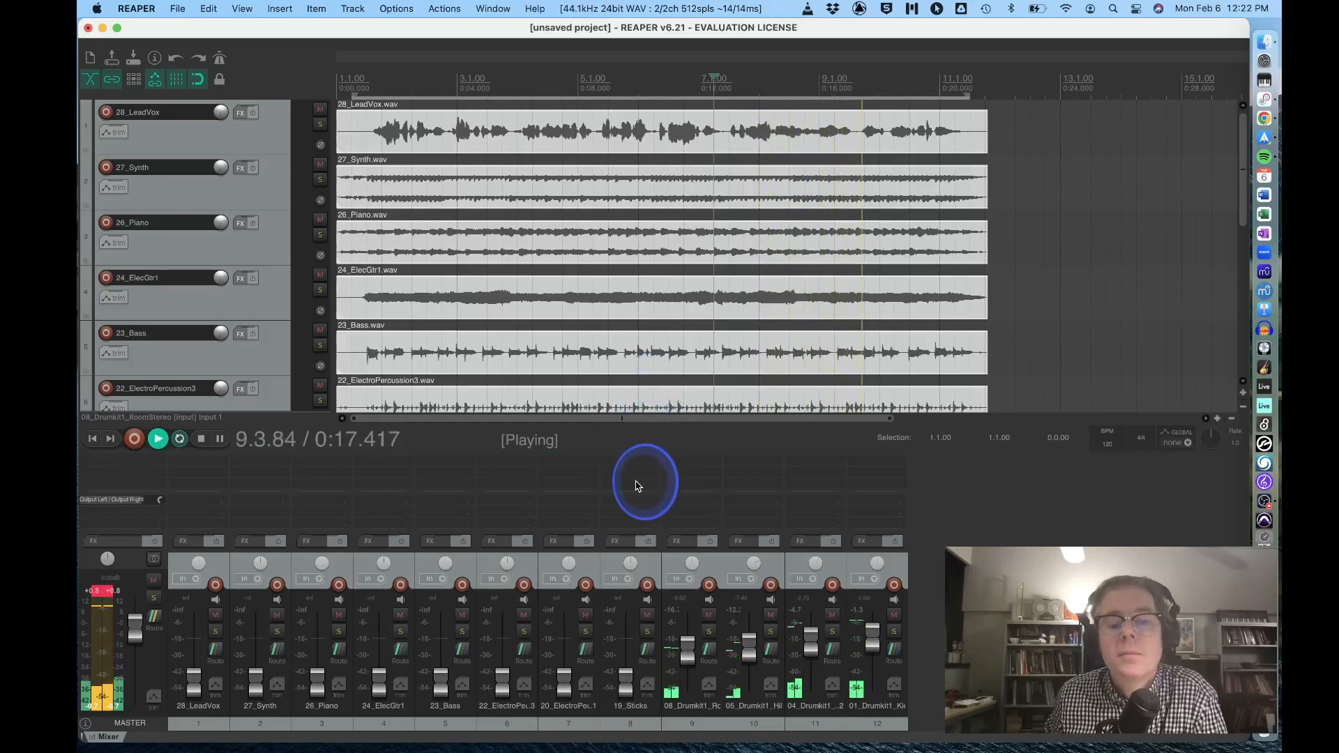
Make the mixer taller, solo the 19_Sticks, 20_ElectroPercussion1 and 22_ElectroPercussion3 tracks, and adjust their panning.
drag(638, 448, 653, 409)
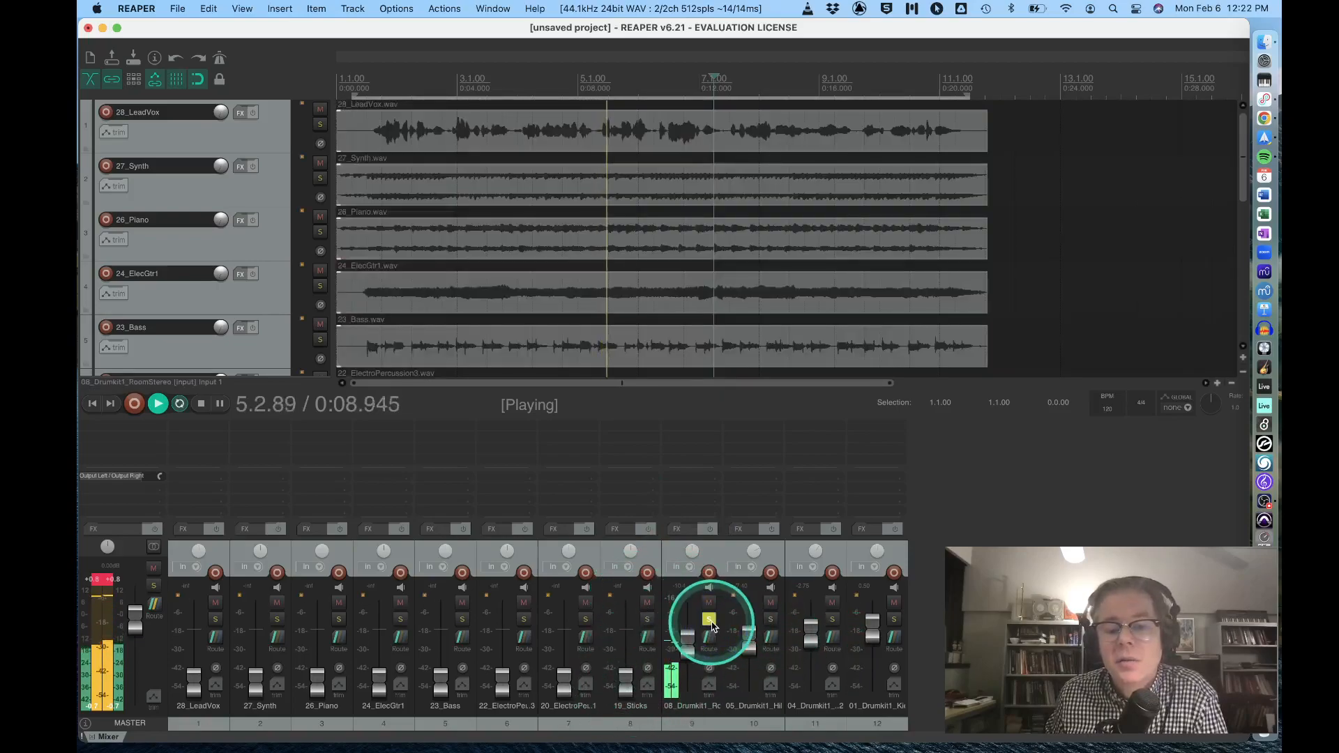
click(647, 618)
click(585, 618)
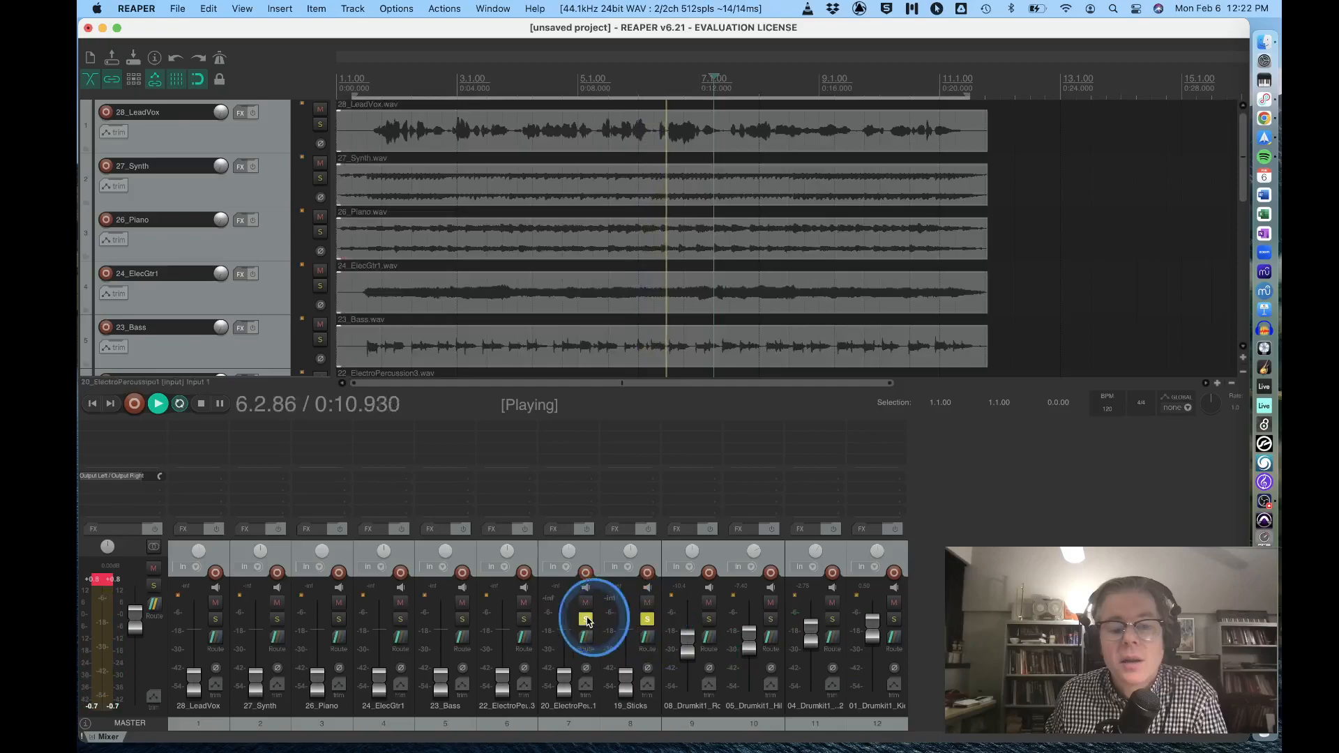
click(523, 619)
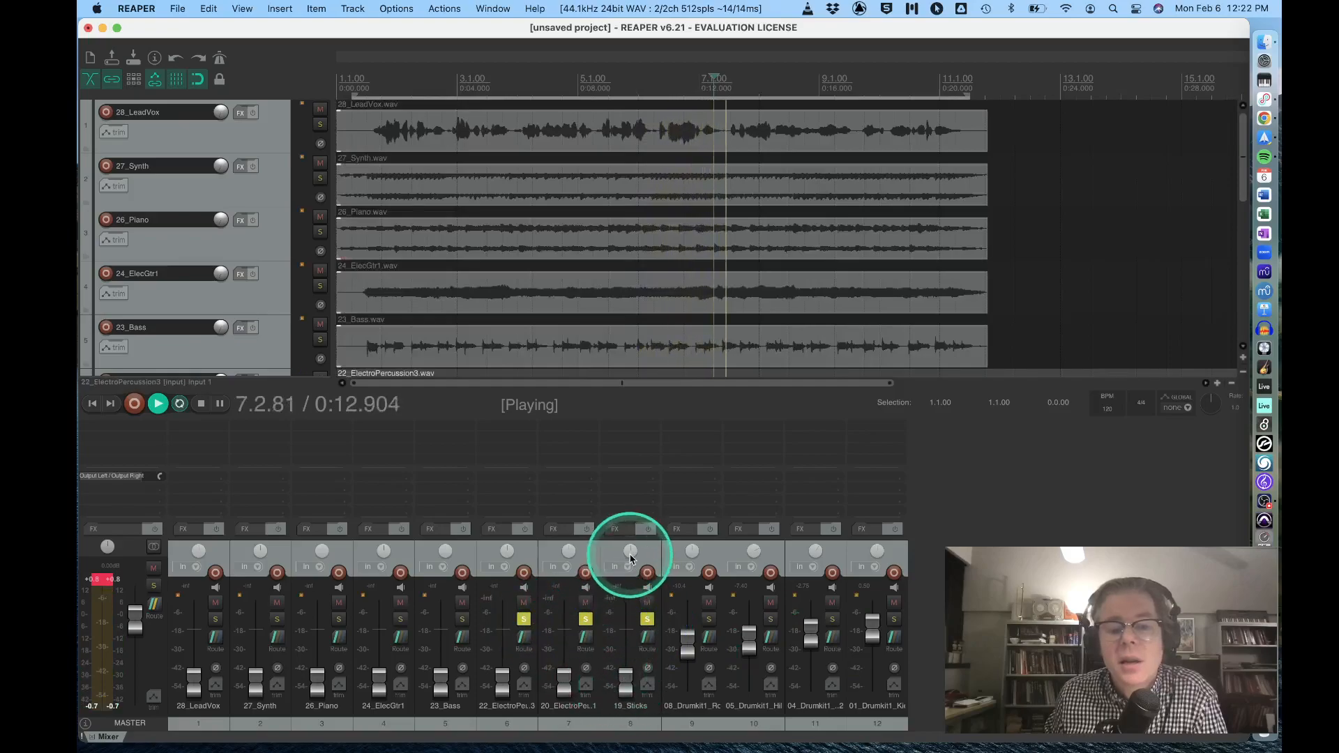
drag(509, 551, 630, 551)
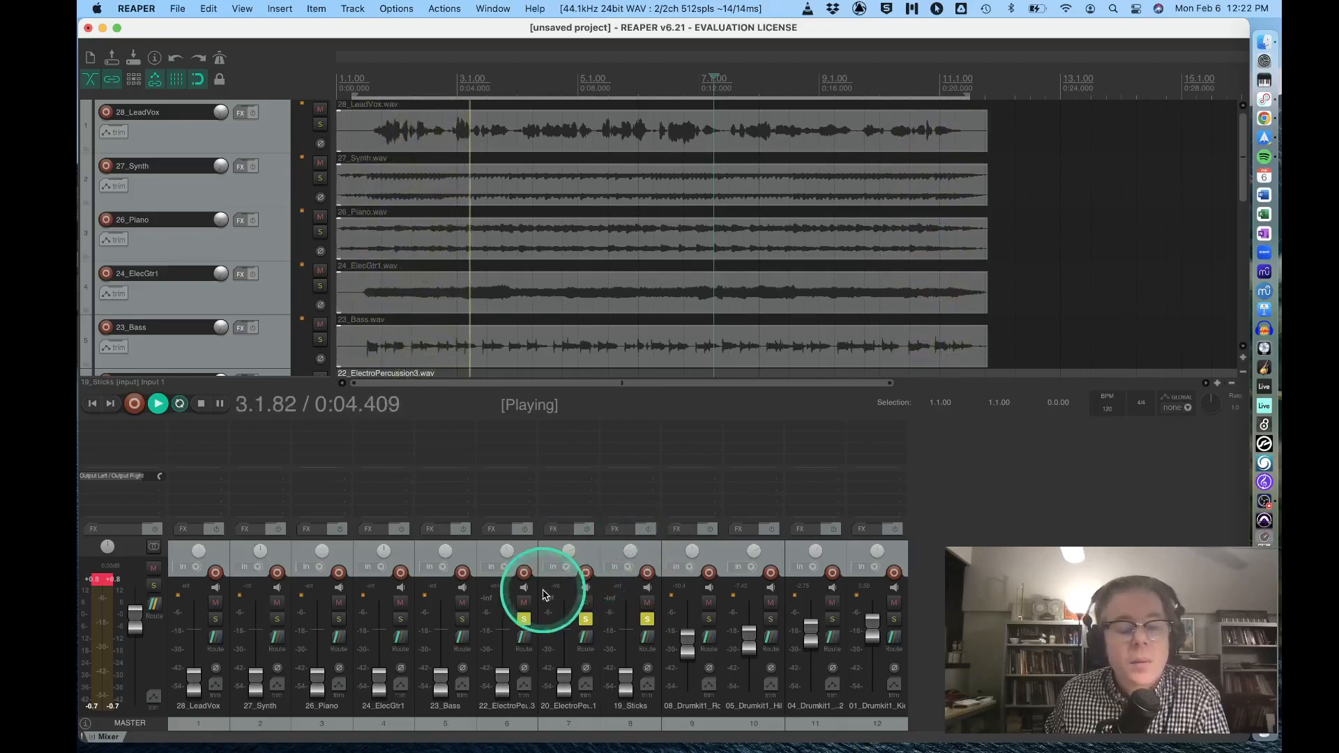
Raise the 22_ElectroPercussion3, 20_ElectroPercussion1 and 19_Sticks faders and balance them, with the sticks around -9 dB.
mouse_move(501, 679)
mouse_down()
mouse_move(504, 617)
mouse_move(499, 657)
mouse_up()
drag(566, 687, 563, 654)
drag(620, 690, 624, 670)
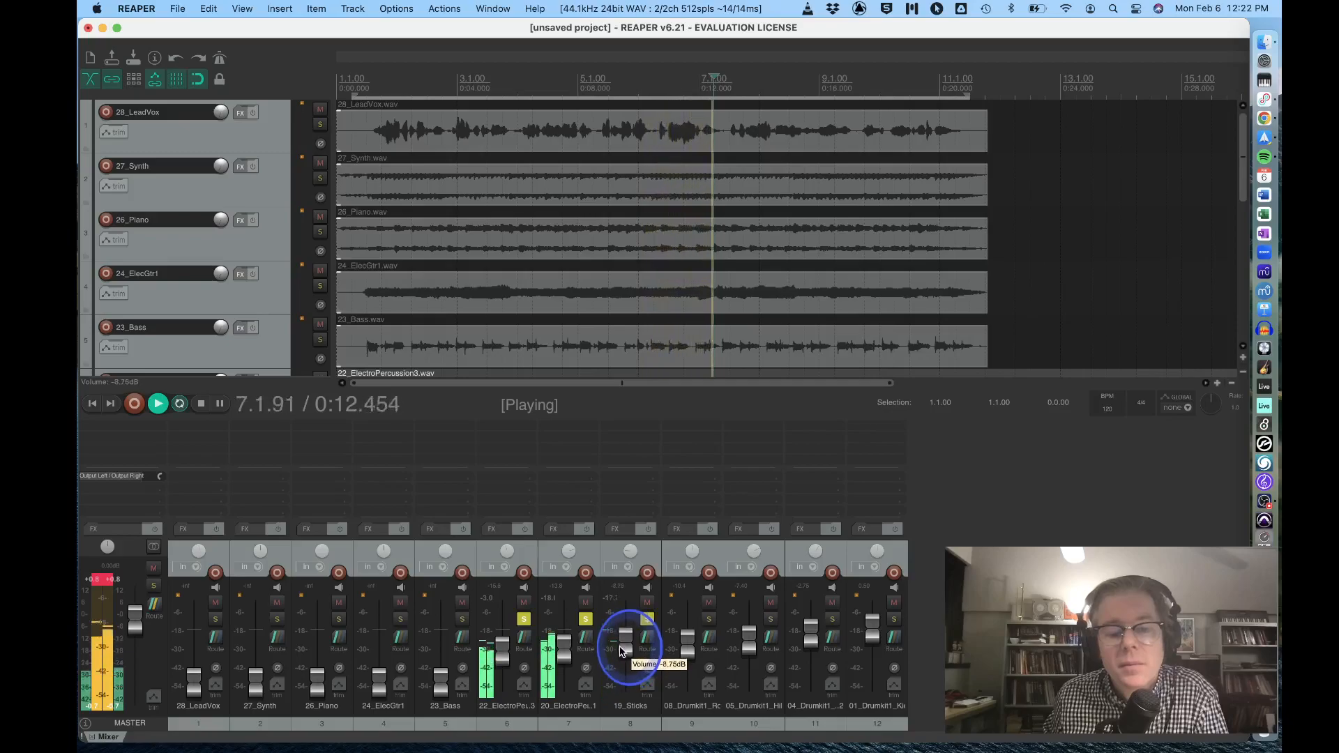
drag(498, 651, 500, 659)
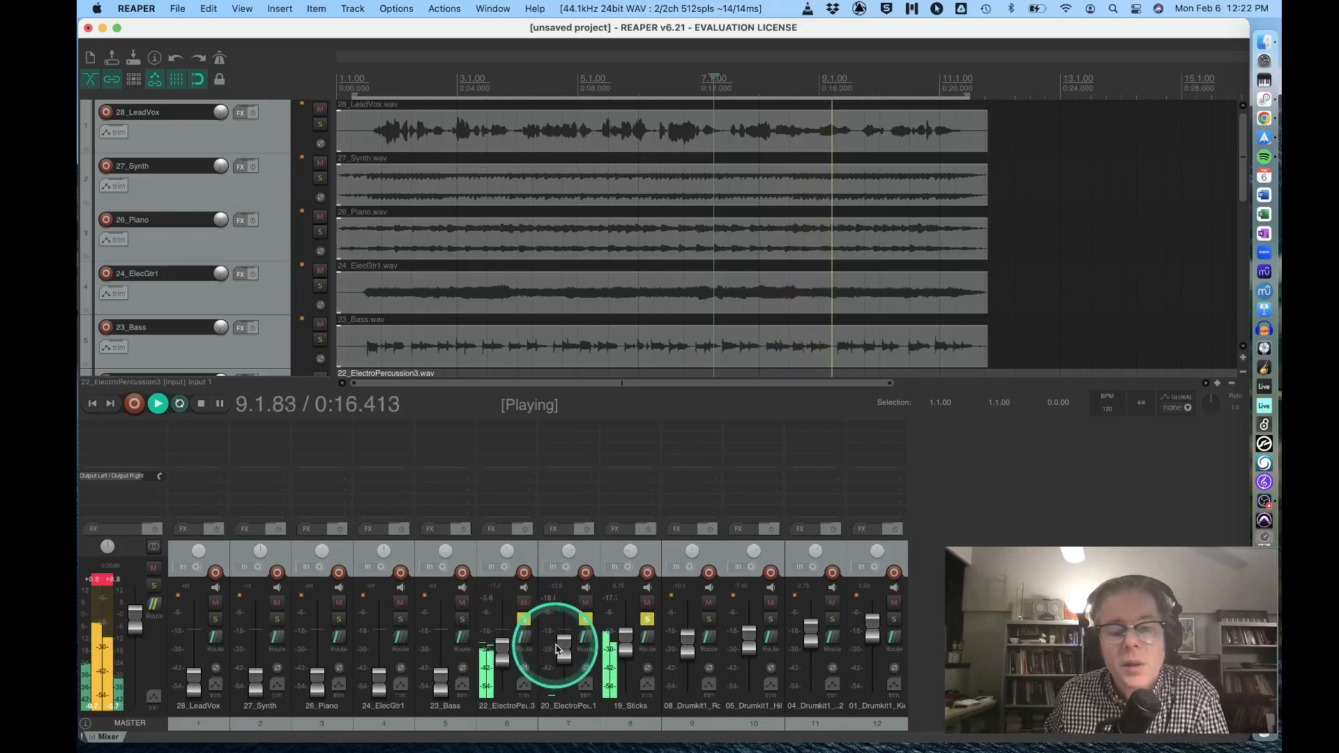
drag(626, 644, 628, 649)
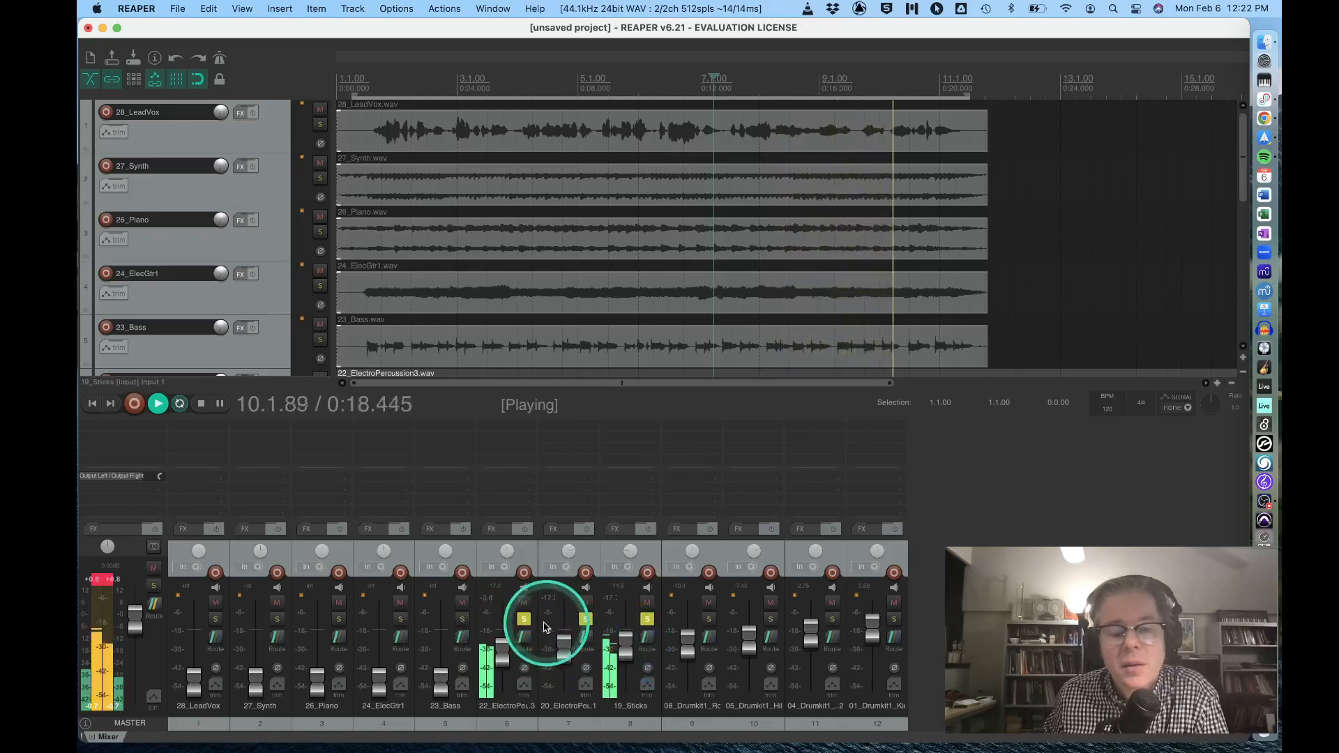
Unsolo the percussion tracks so the full drum mix plays, and reset the master's clip indicator.
click(526, 619)
click(646, 619)
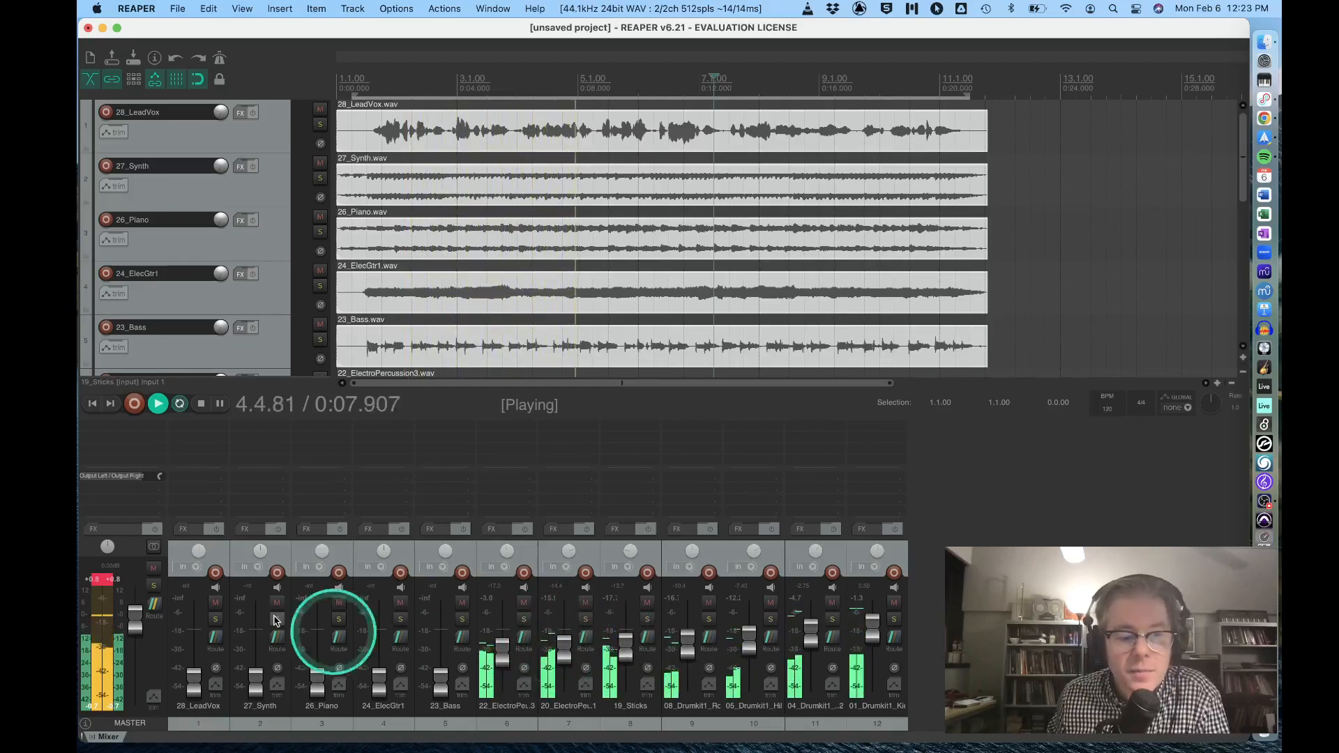
click(103, 578)
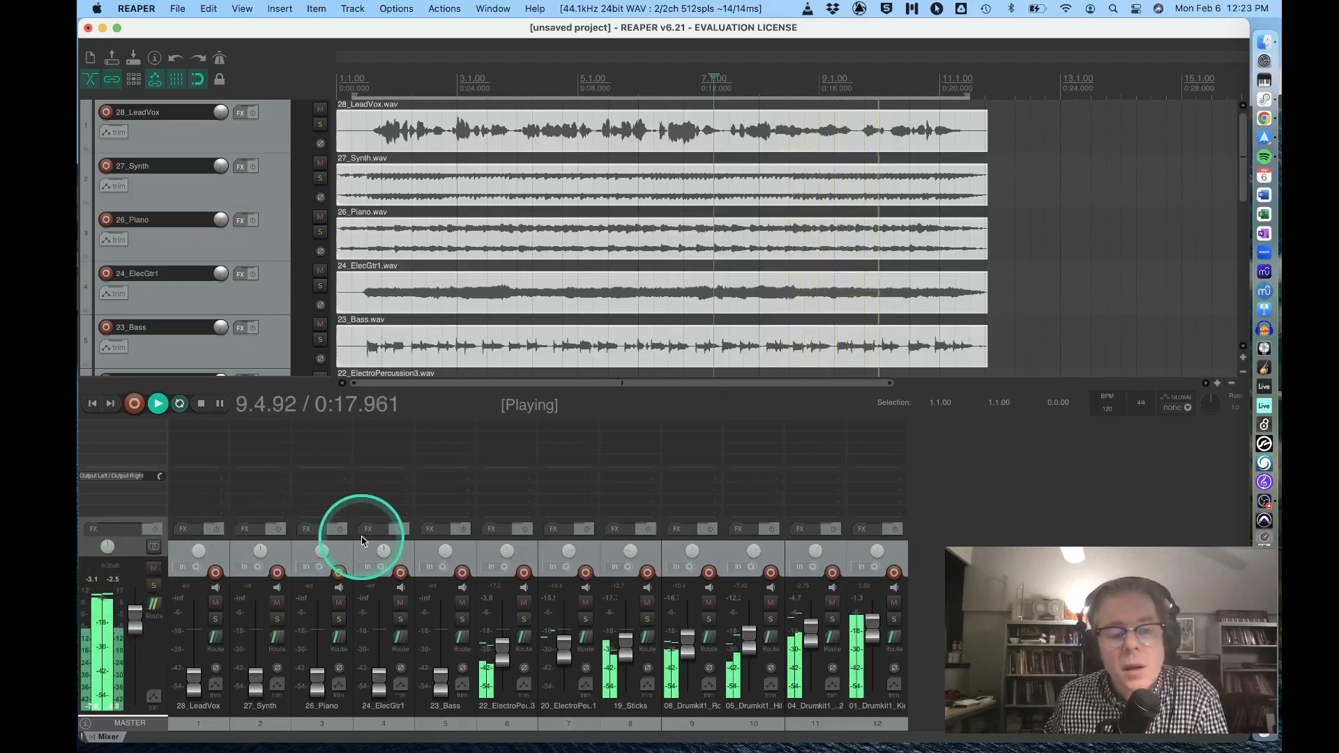
Raise the 23_Bass fader, solo the bass with the kick and snare, and balance its level at about -3.3 dB.
drag(435, 685, 436, 636)
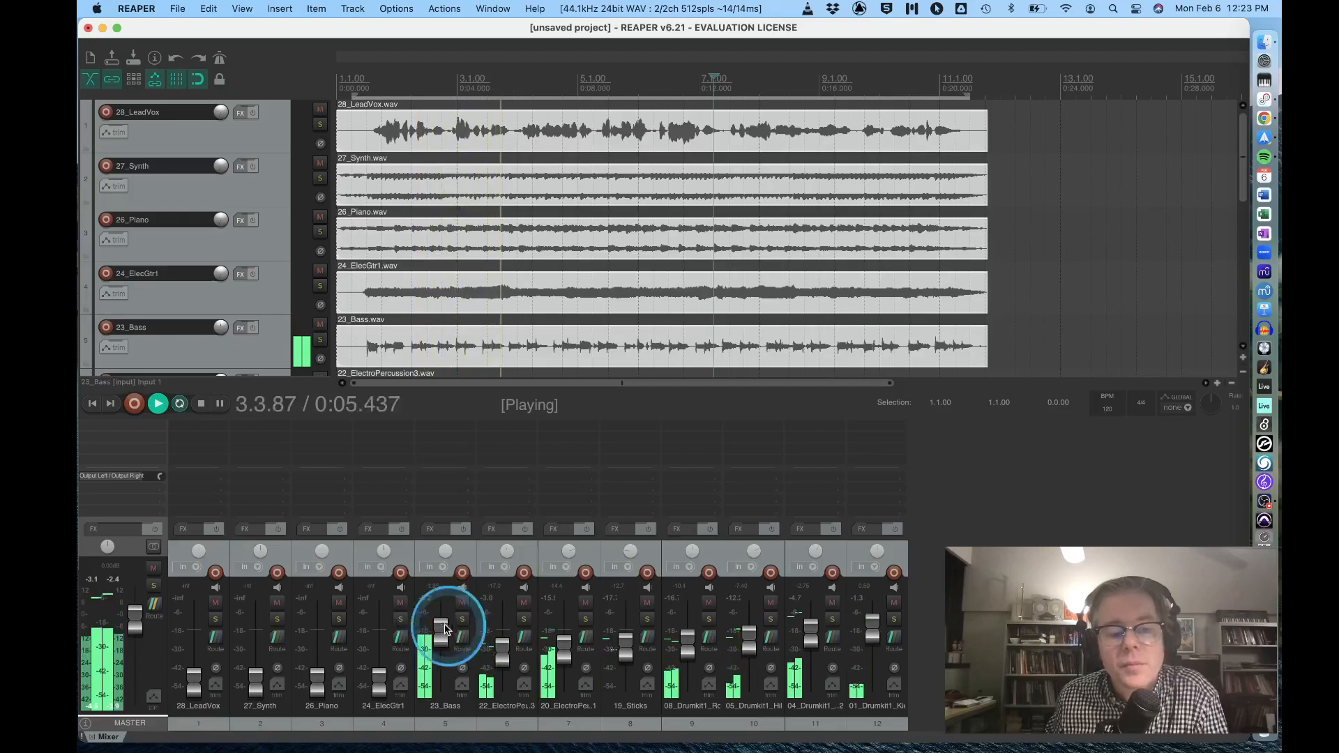
click(463, 619)
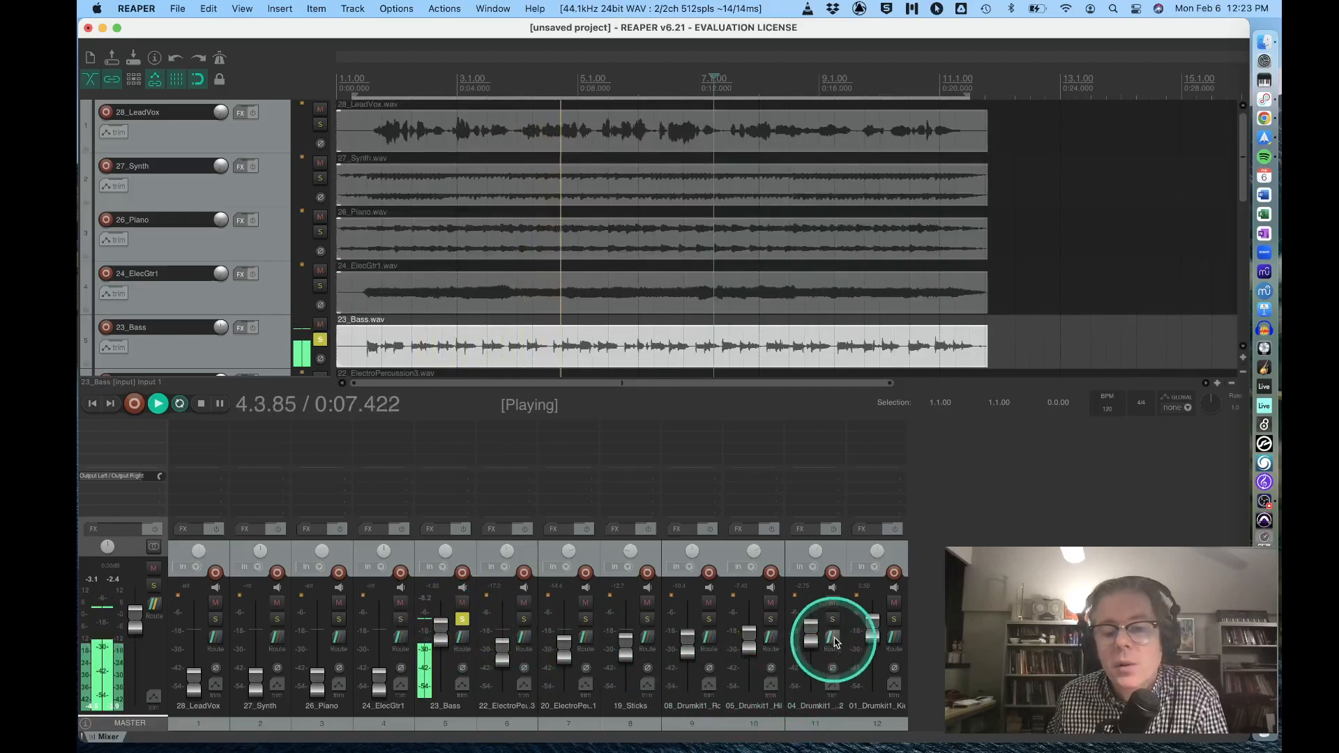
click(833, 619)
click(894, 619)
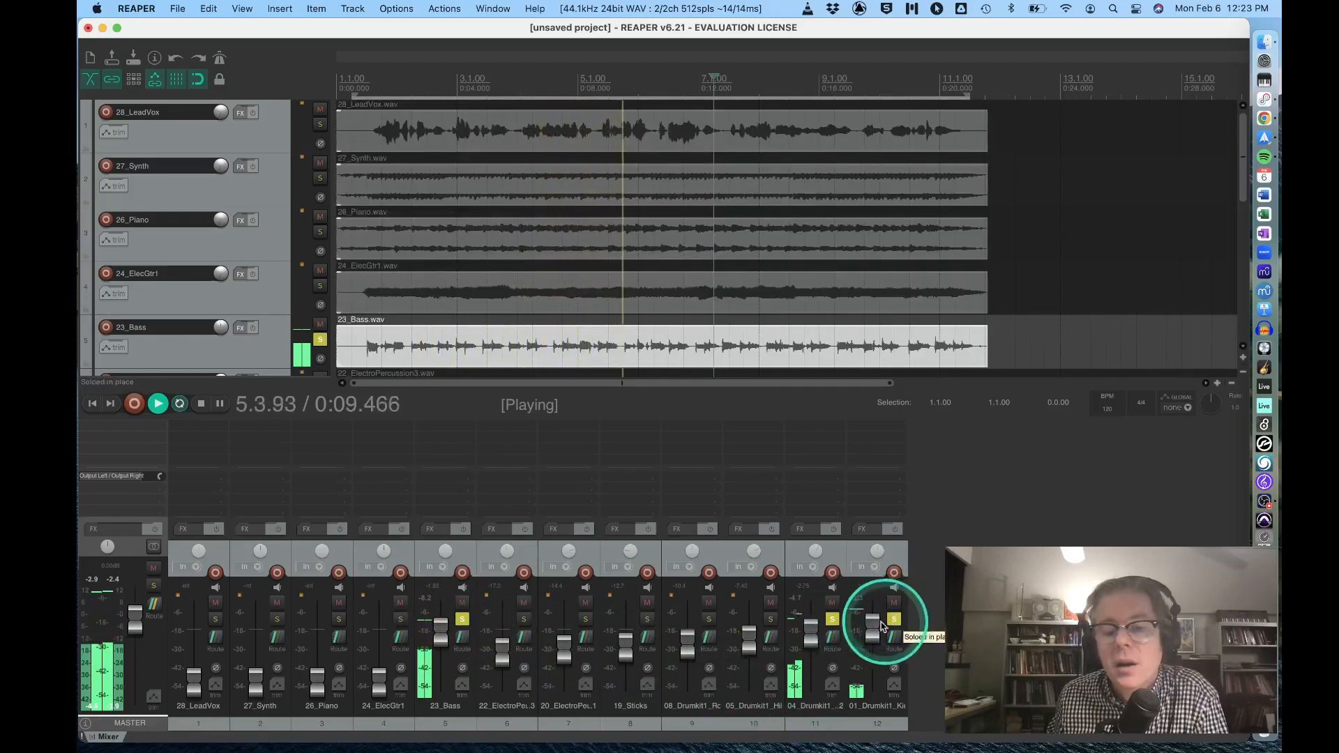
drag(440, 634, 440, 639)
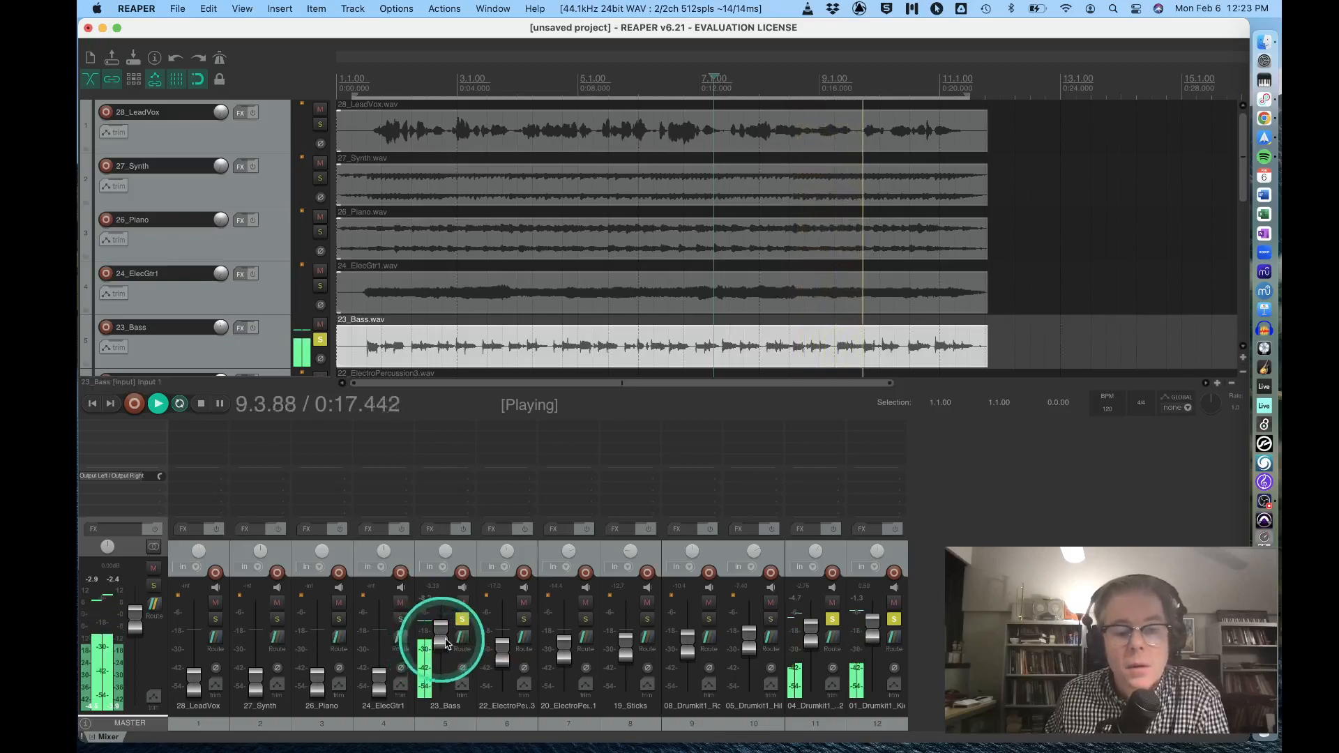
Unsolo the kick, snare and bass tracks to hear the bass within the full mix.
click(898, 620)
click(830, 619)
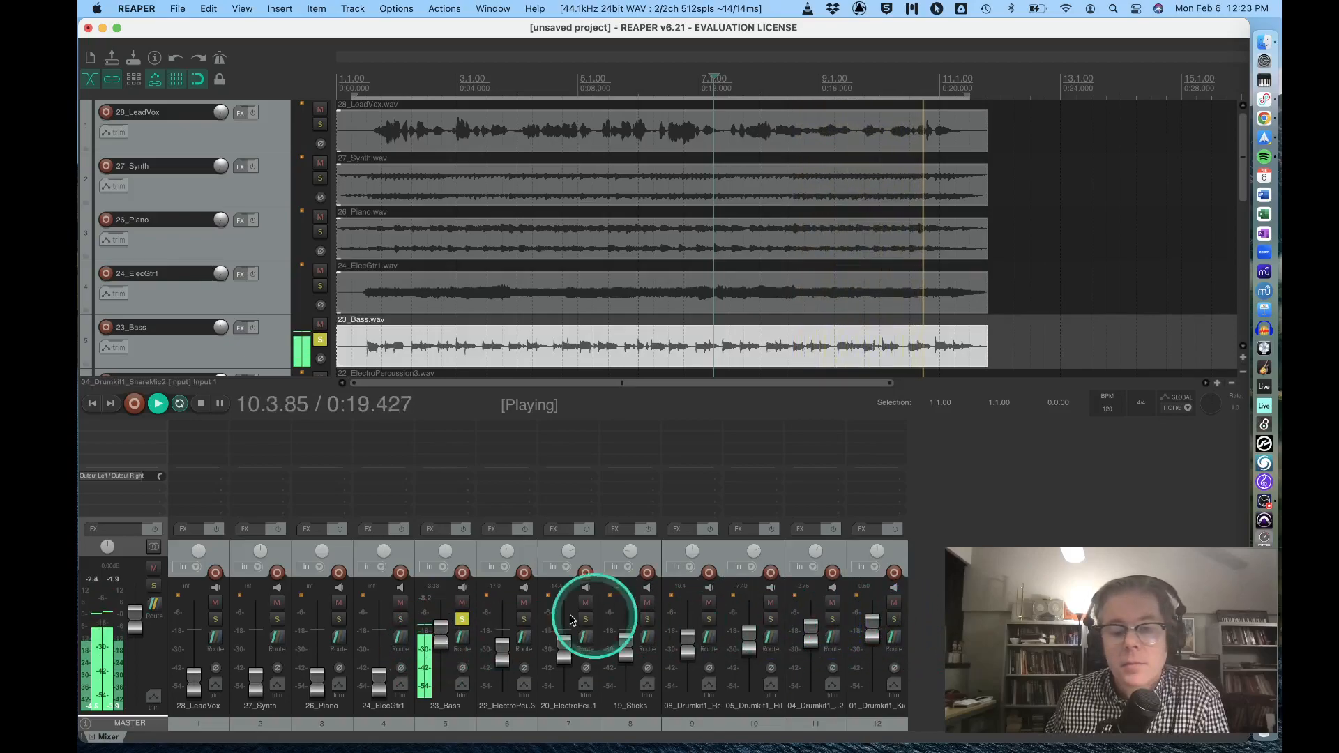
click(470, 620)
click(461, 620)
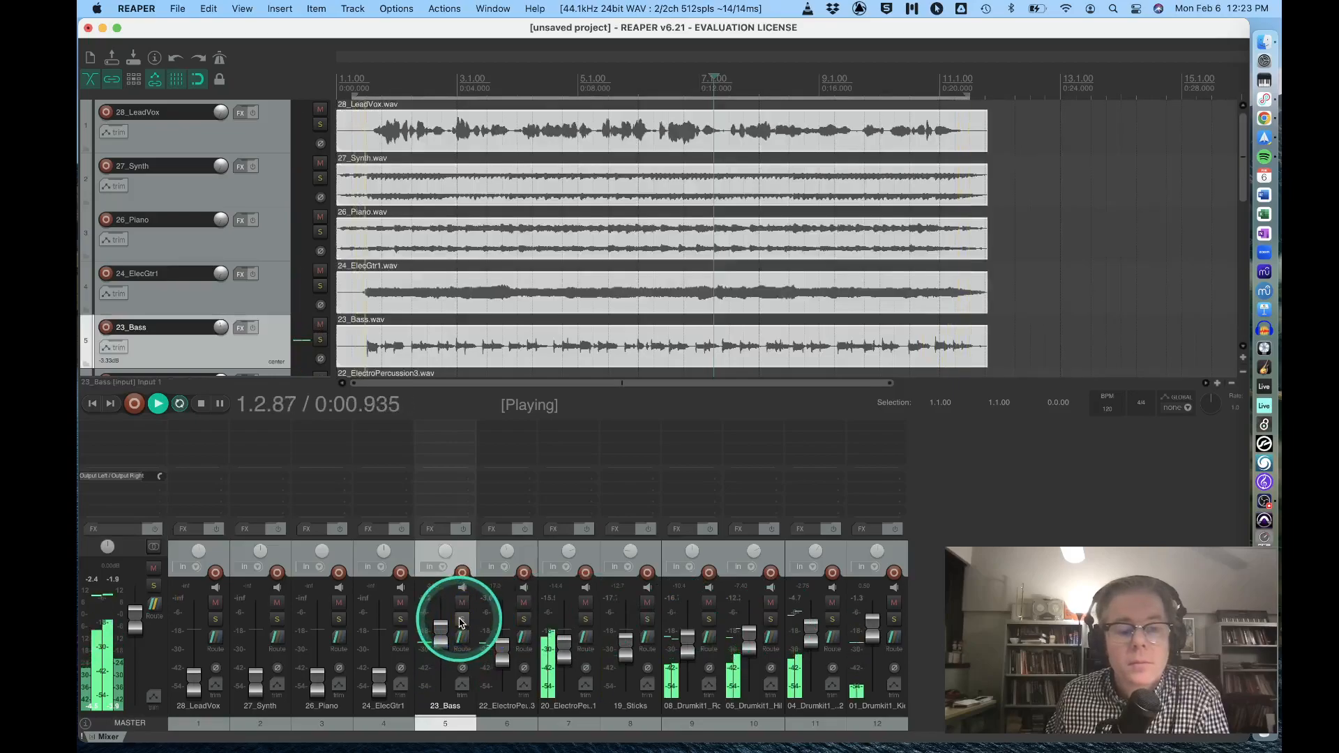
Solo the 24_ElecGtr1, 26_Piano and 27_Synth tracks and raise their faders to similar moderate levels.
click(400, 620)
click(338, 620)
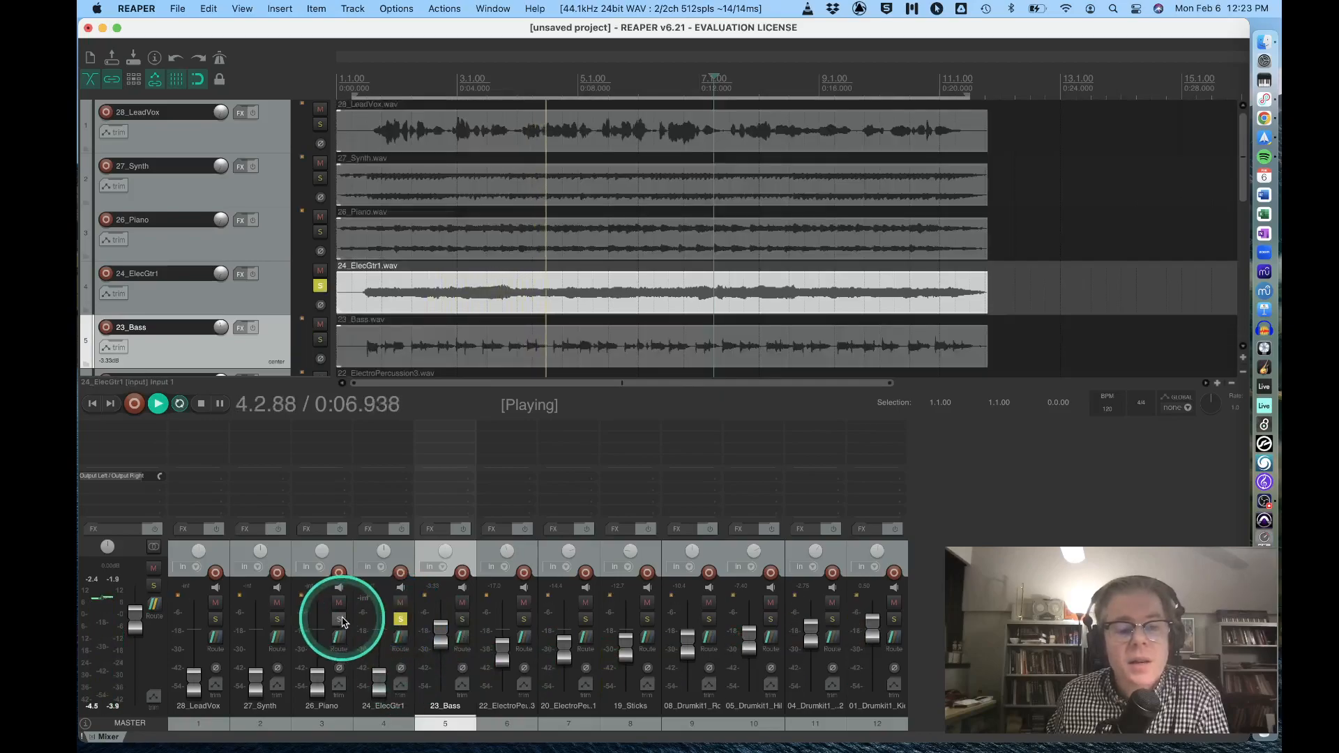
click(277, 620)
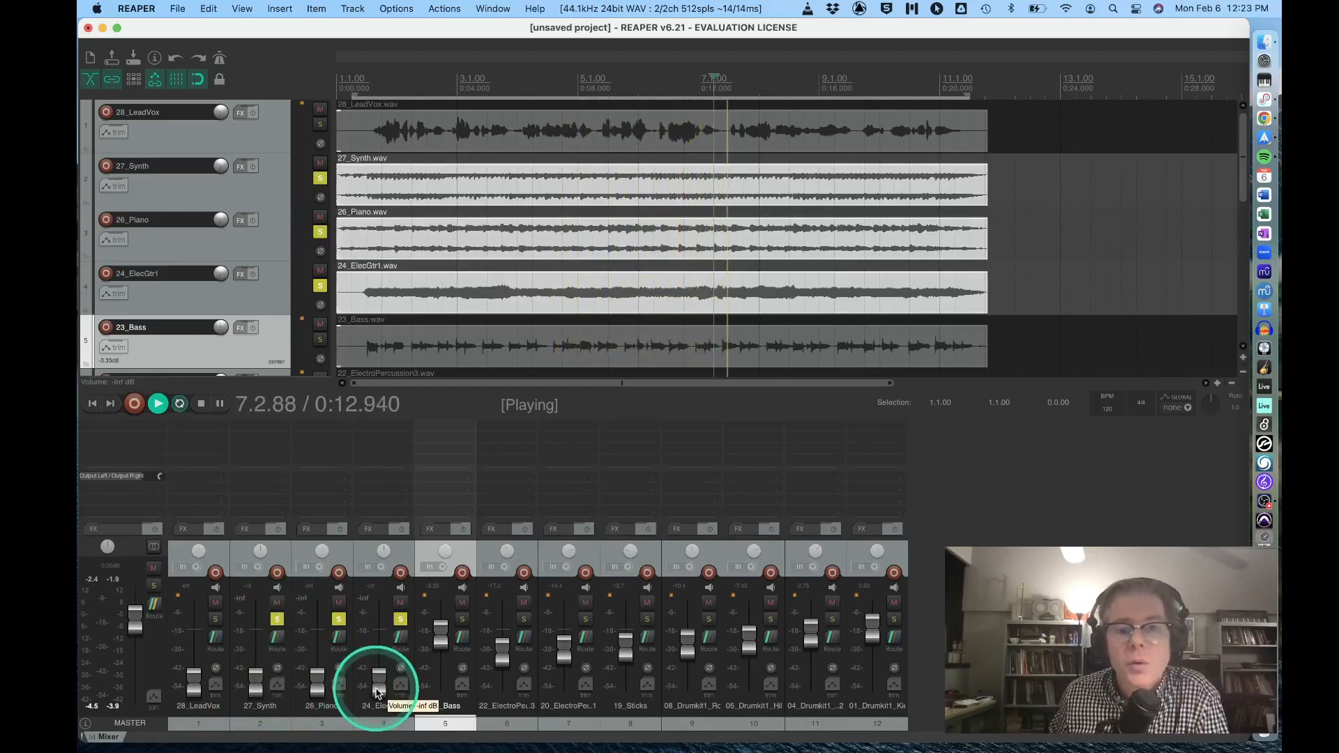
drag(376, 690, 376, 666)
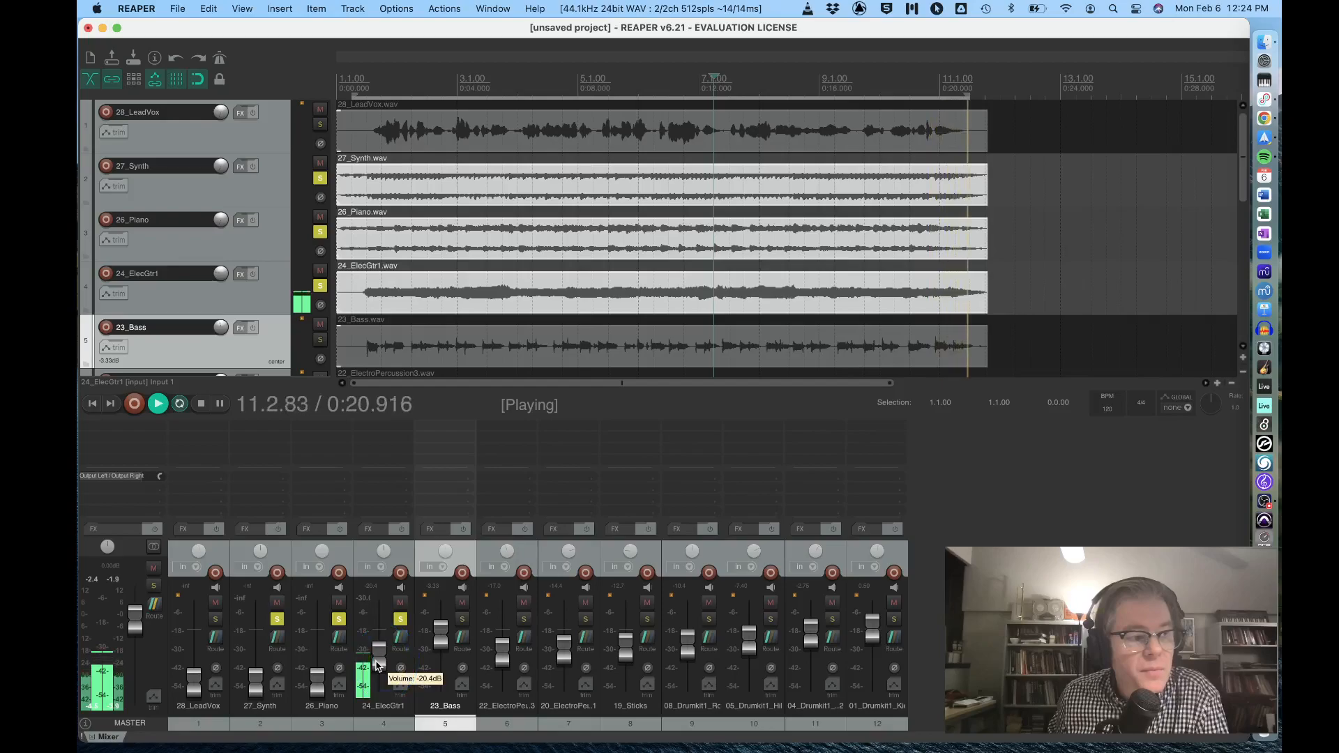
drag(376, 666, 388, 652)
drag(319, 683, 253, 654)
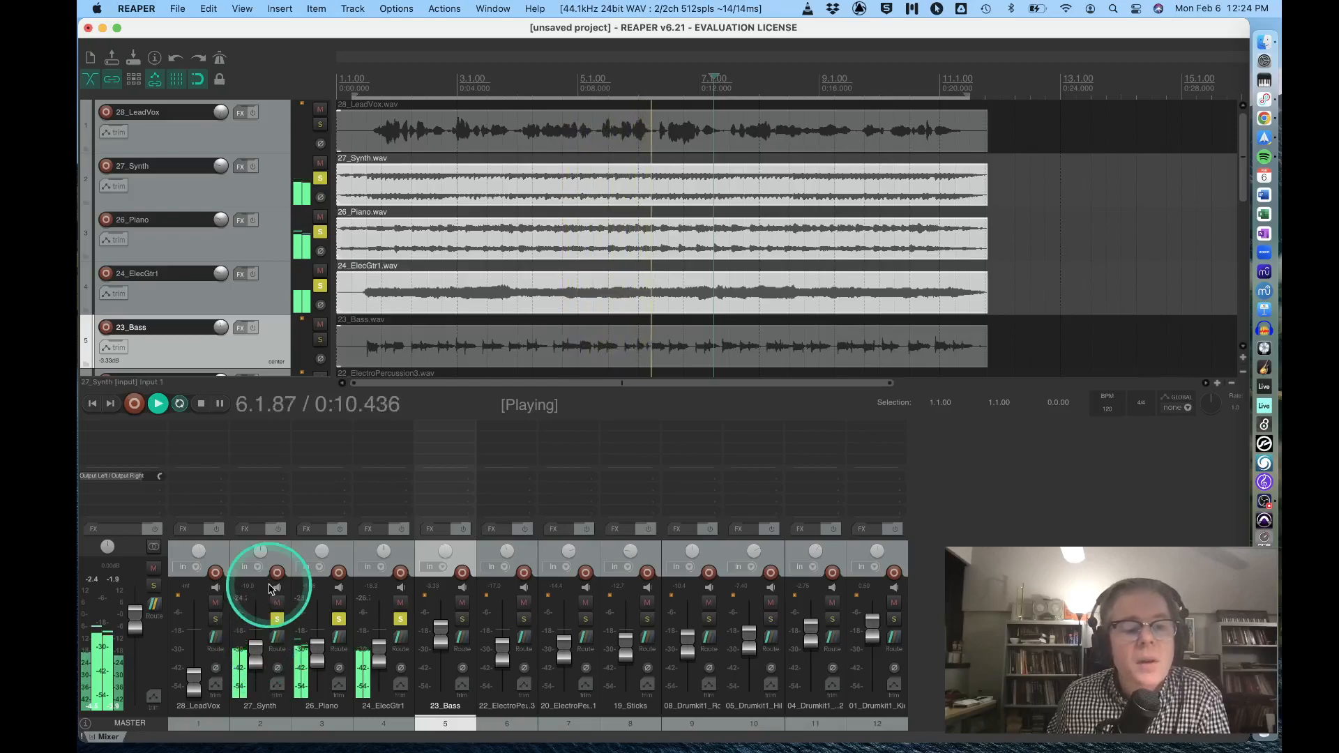
Pan 24_ElecGtr1 to the left, adjust the 26_Piano and 27_Synth panning toward the right, and unsolo all three tracks.
drag(386, 548, 387, 552)
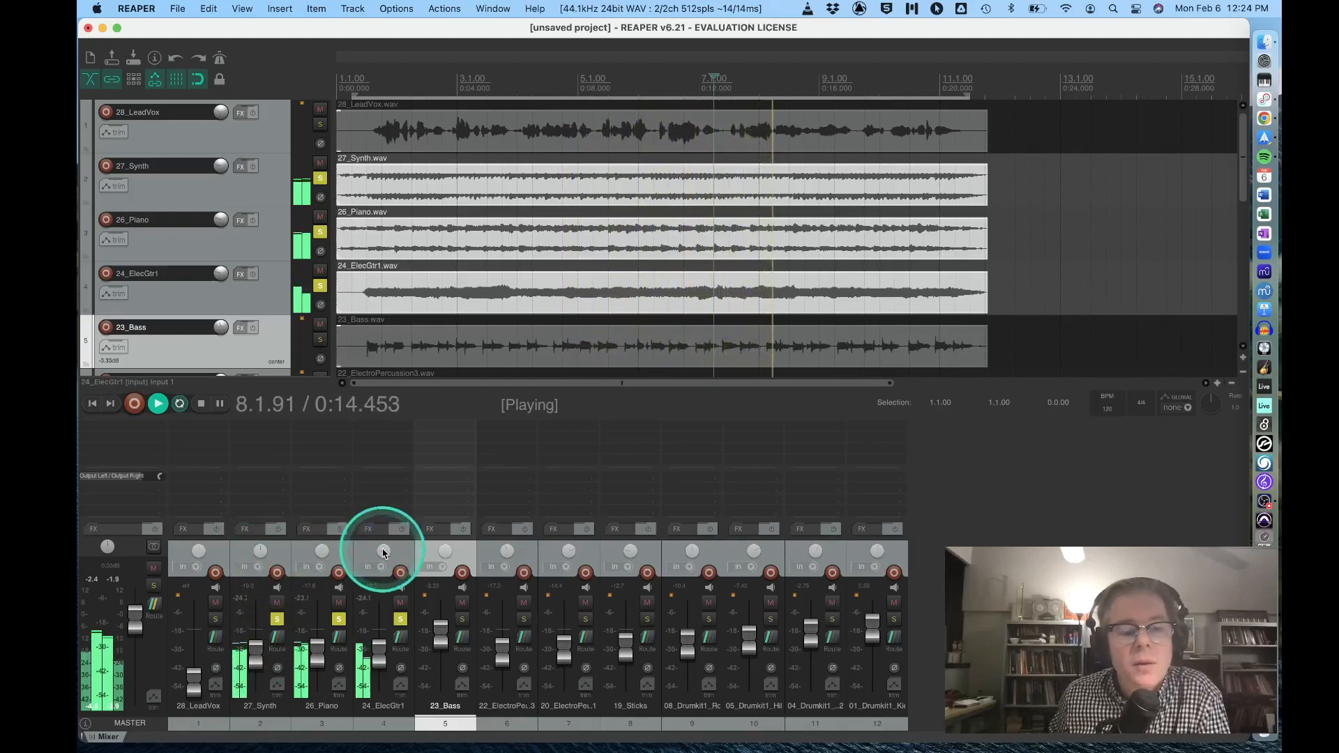
drag(311, 556, 260, 553)
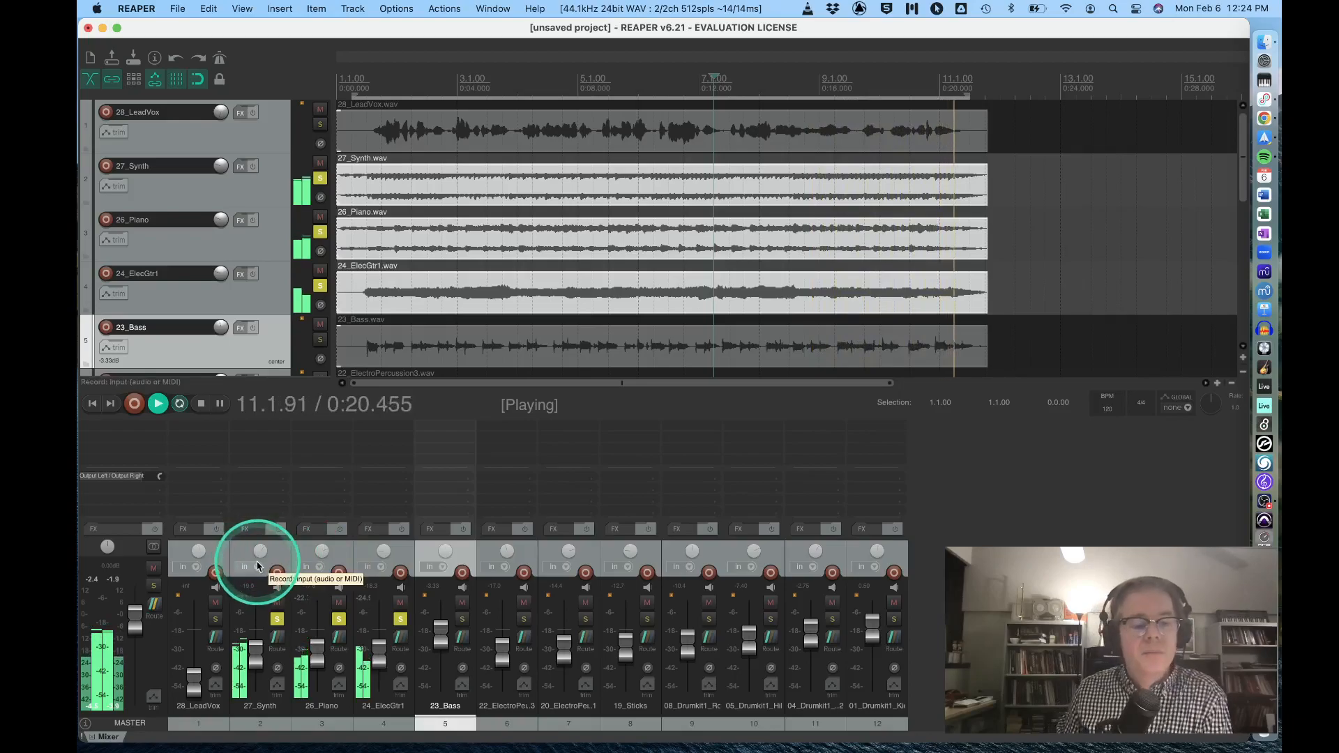
drag(278, 619, 382, 622)
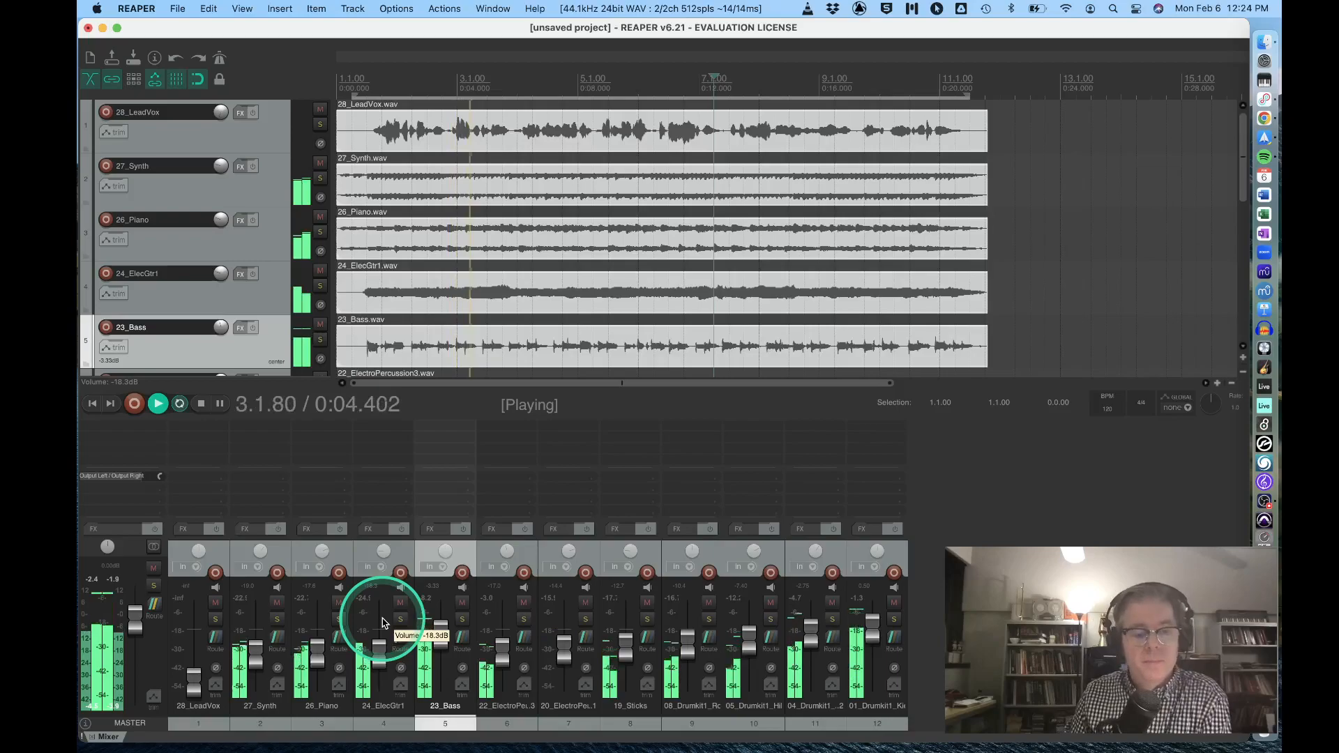
click(347, 629)
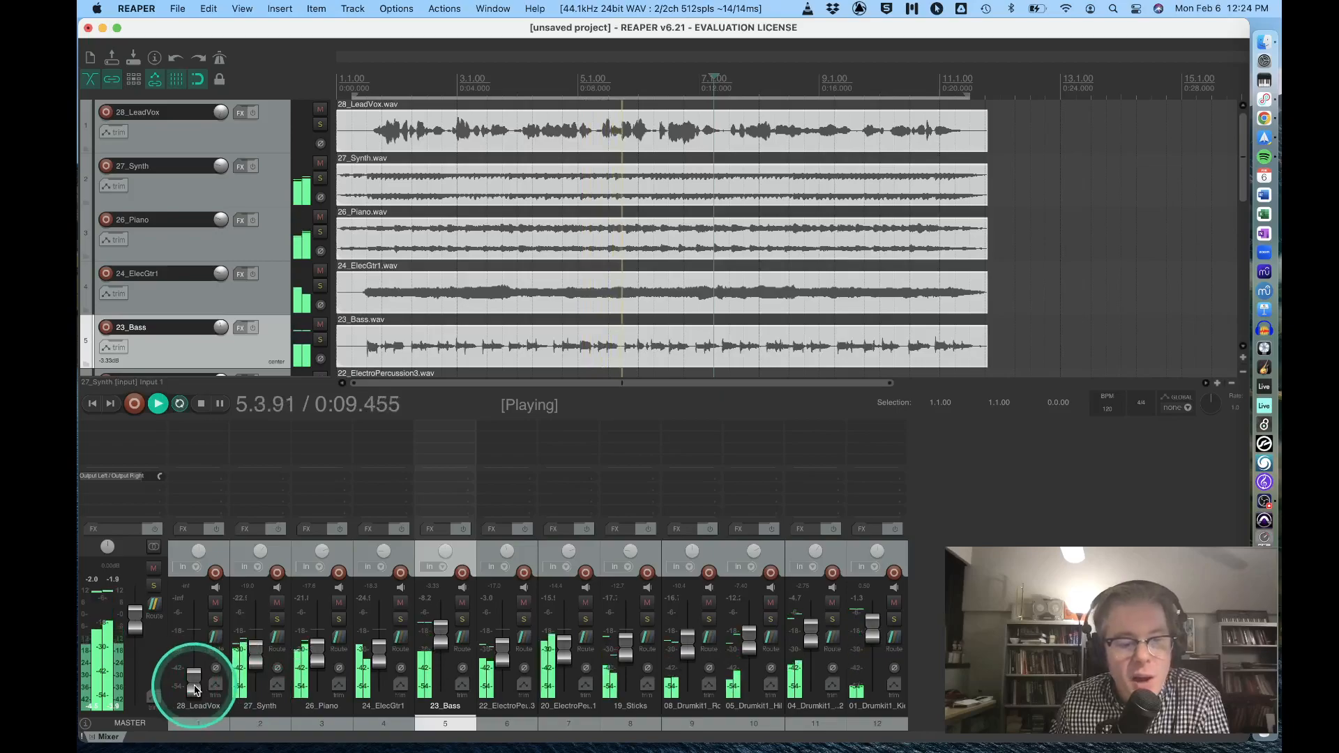
Solo the 28_LeadVox track, try its fader at about -0.5 dB, and pull it fully back down.
mouse_move(193, 687)
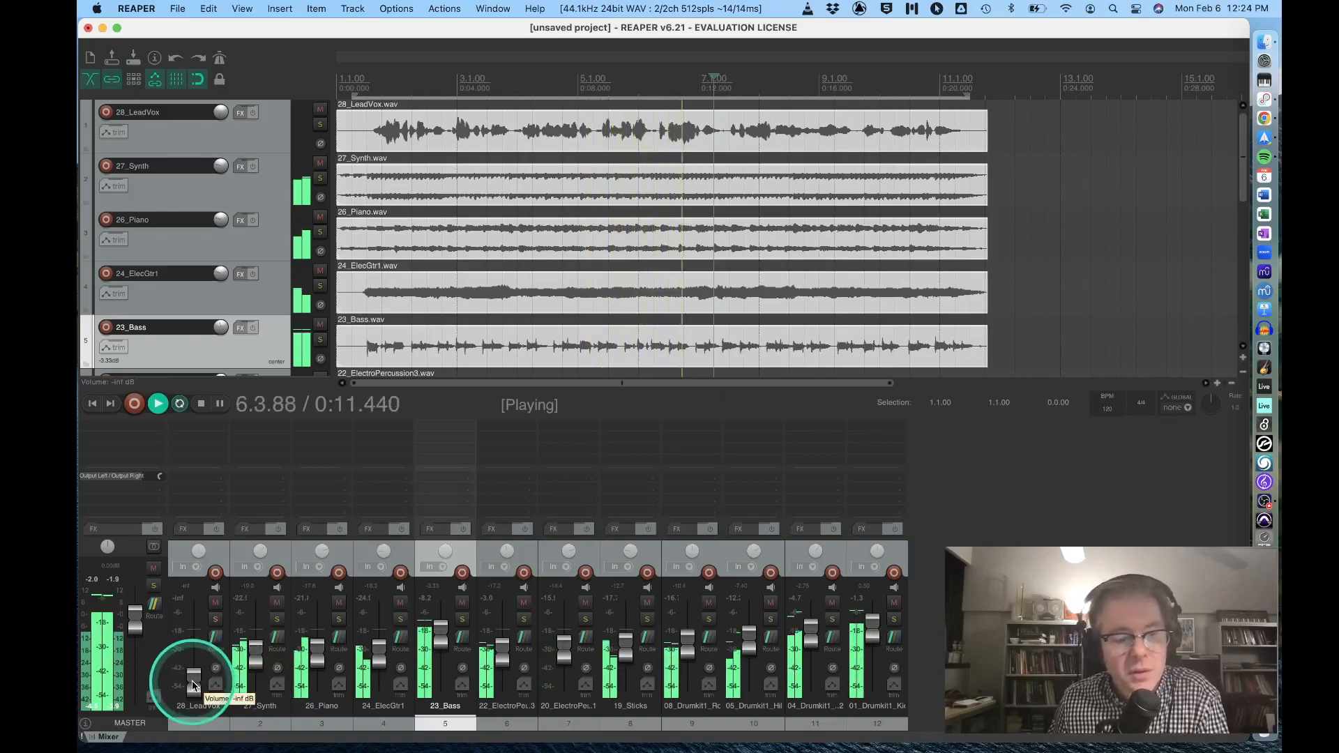
click(215, 619)
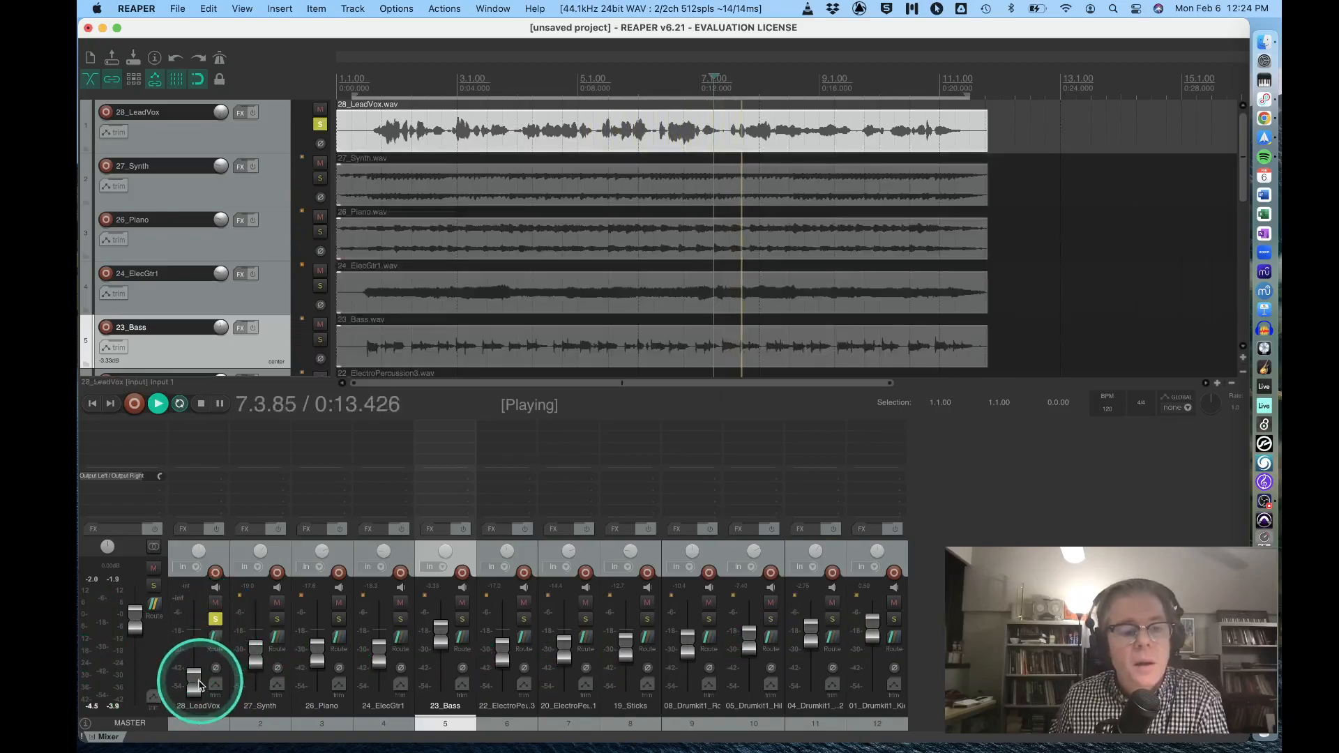
drag(194, 687, 190, 635)
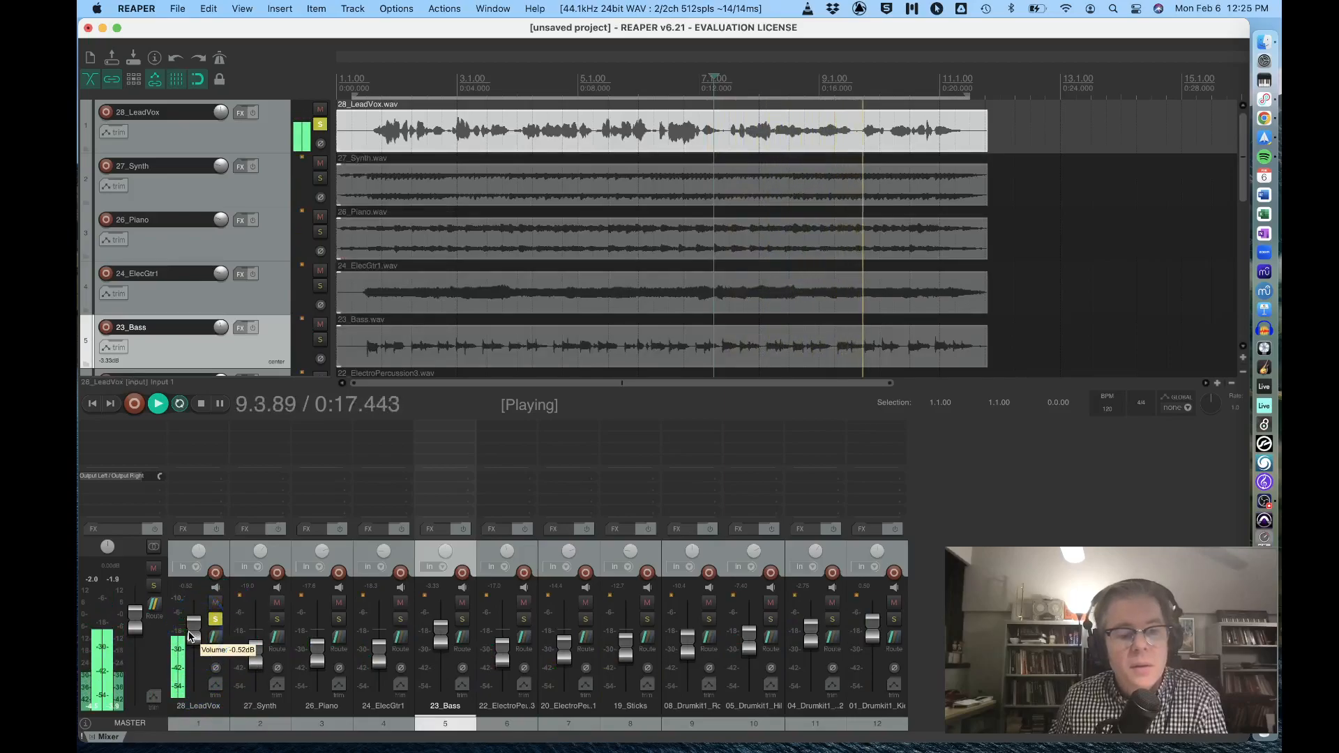
drag(189, 634, 193, 690)
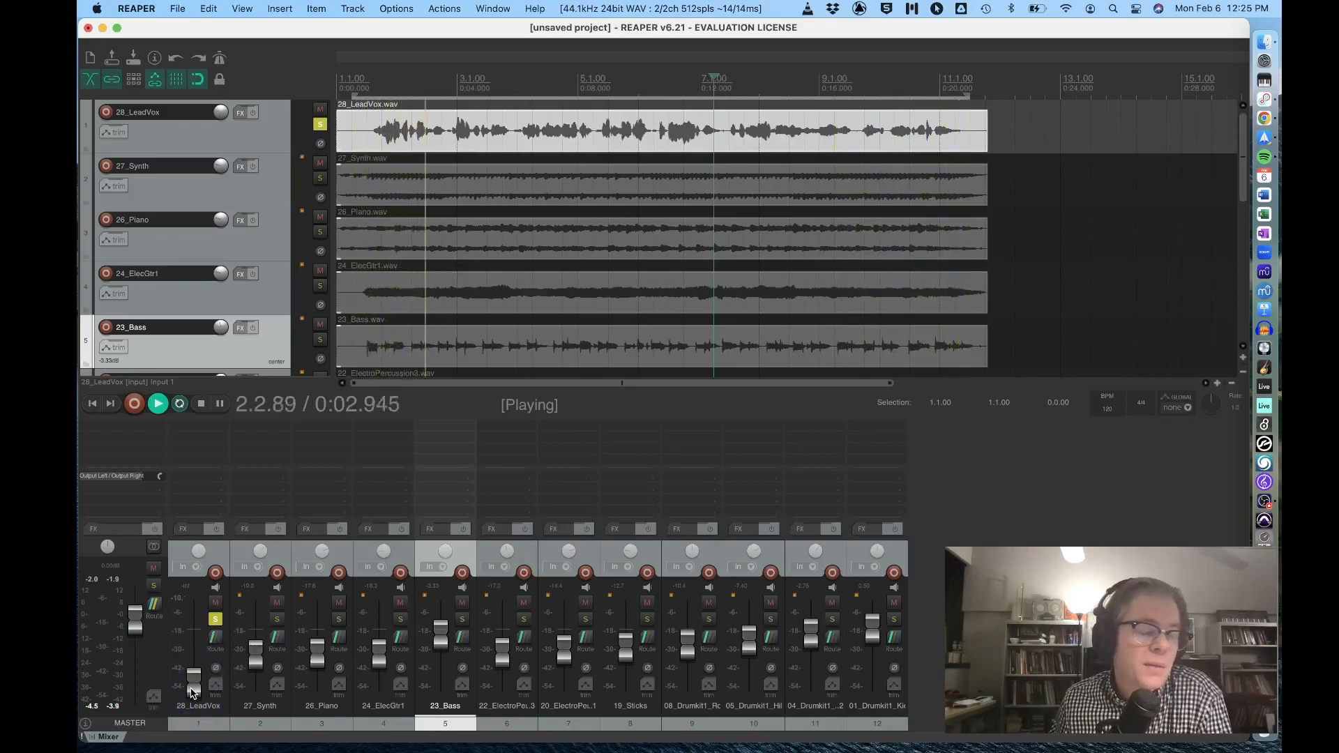
Try a very loud 28_LeadVox level, compare the vocal soloed and in the full mix, and stop playback.
drag(192, 692, 179, 621)
click(215, 619)
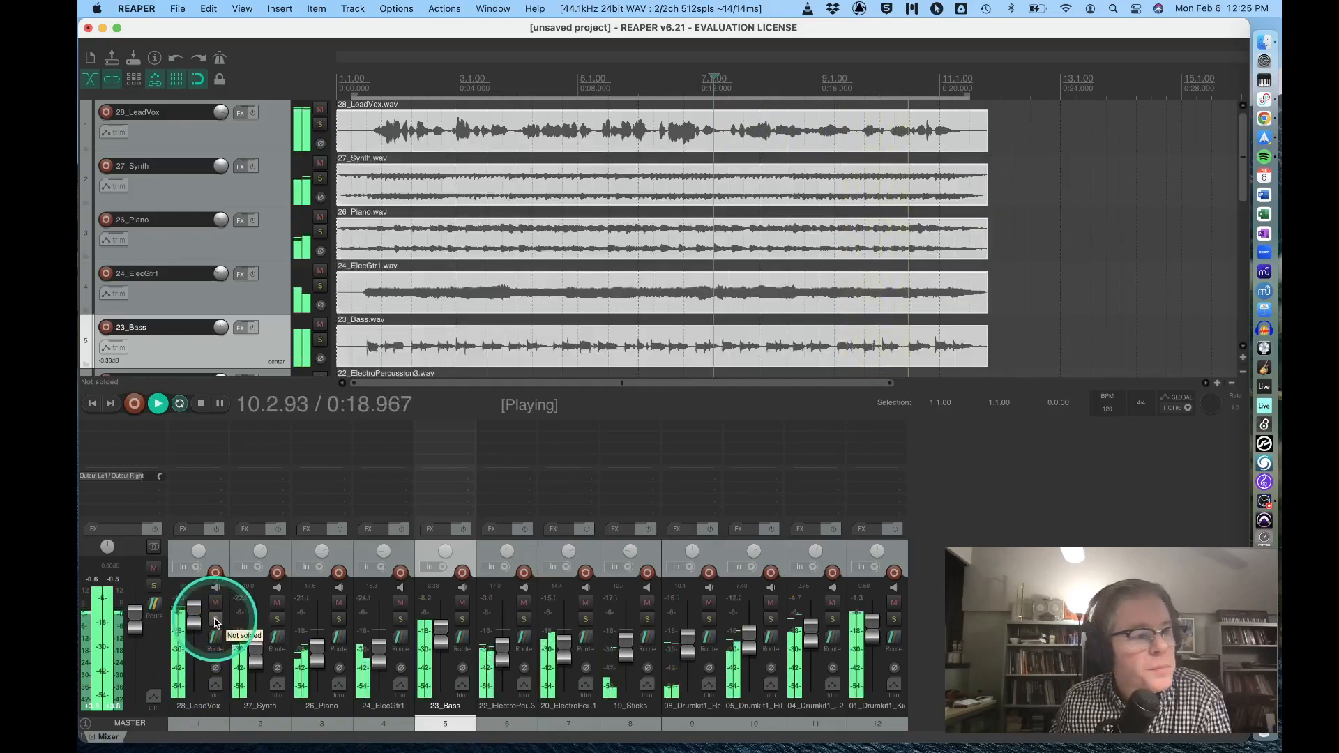
click(214, 620)
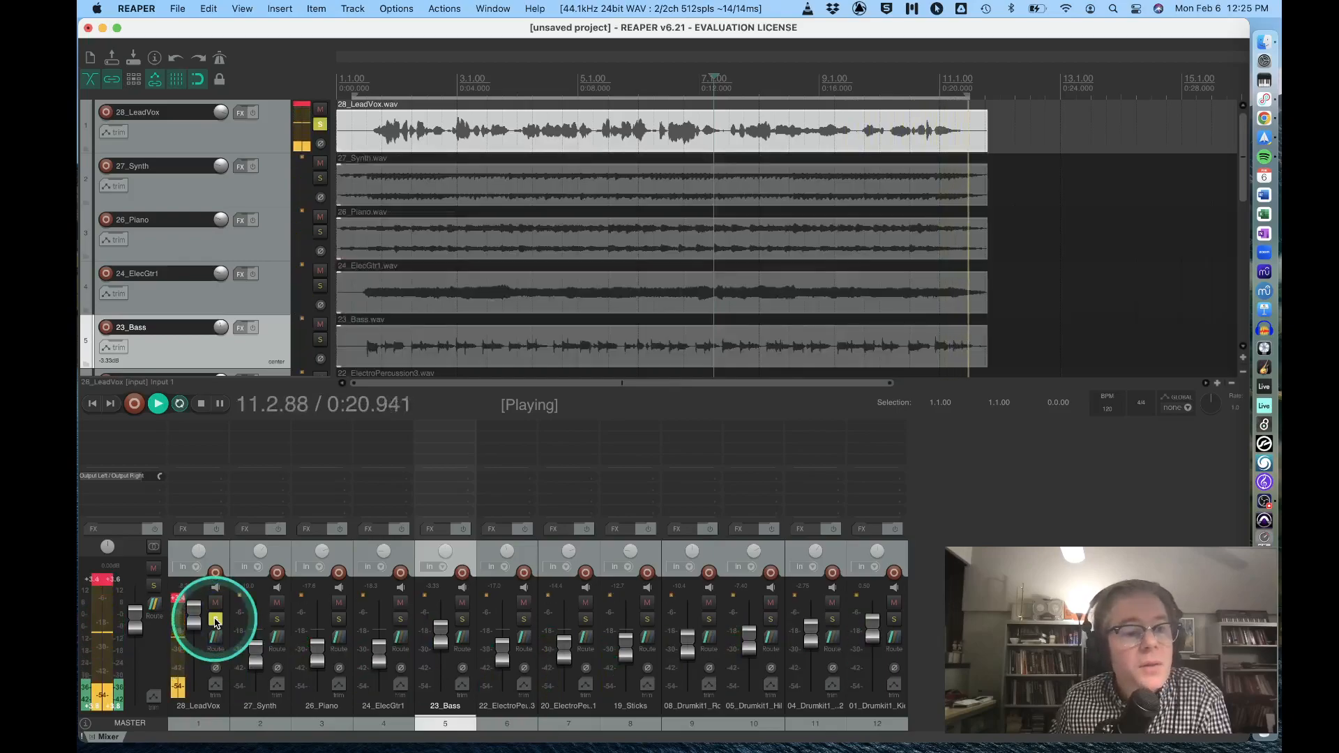
click(215, 619)
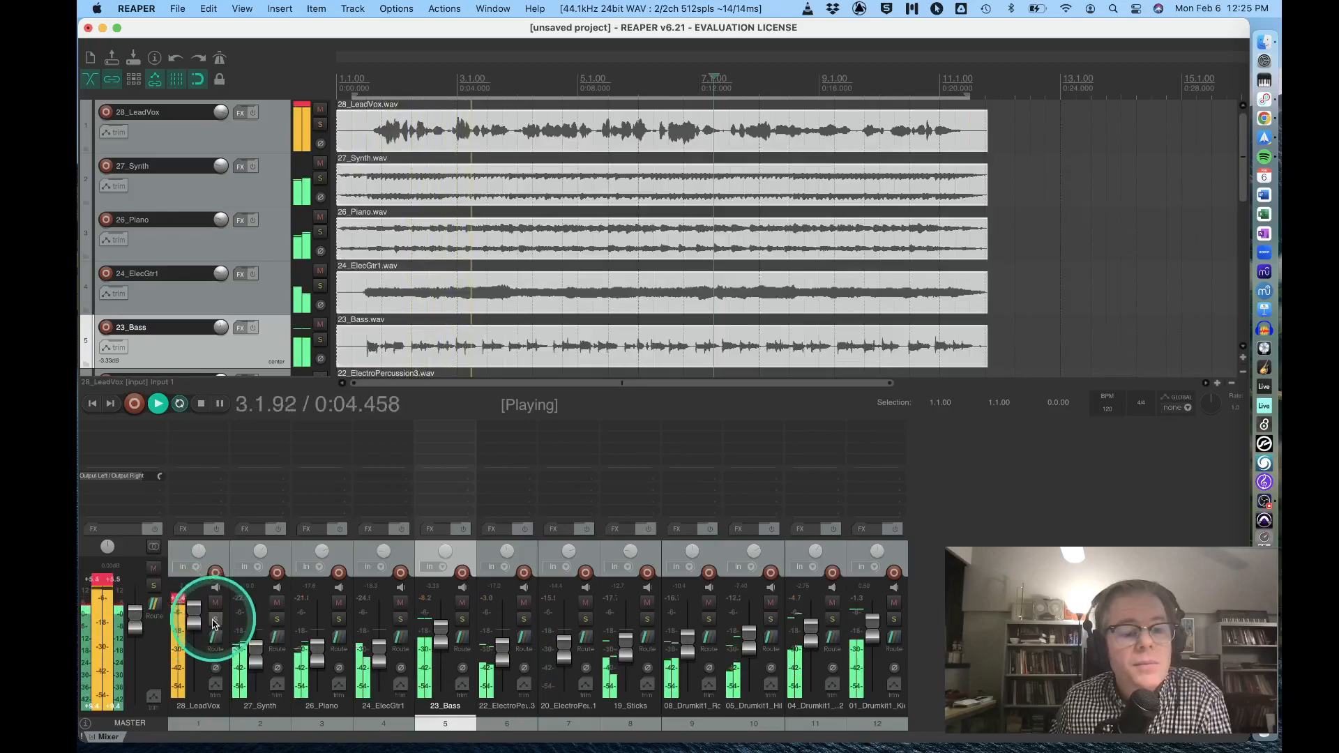
key(space)
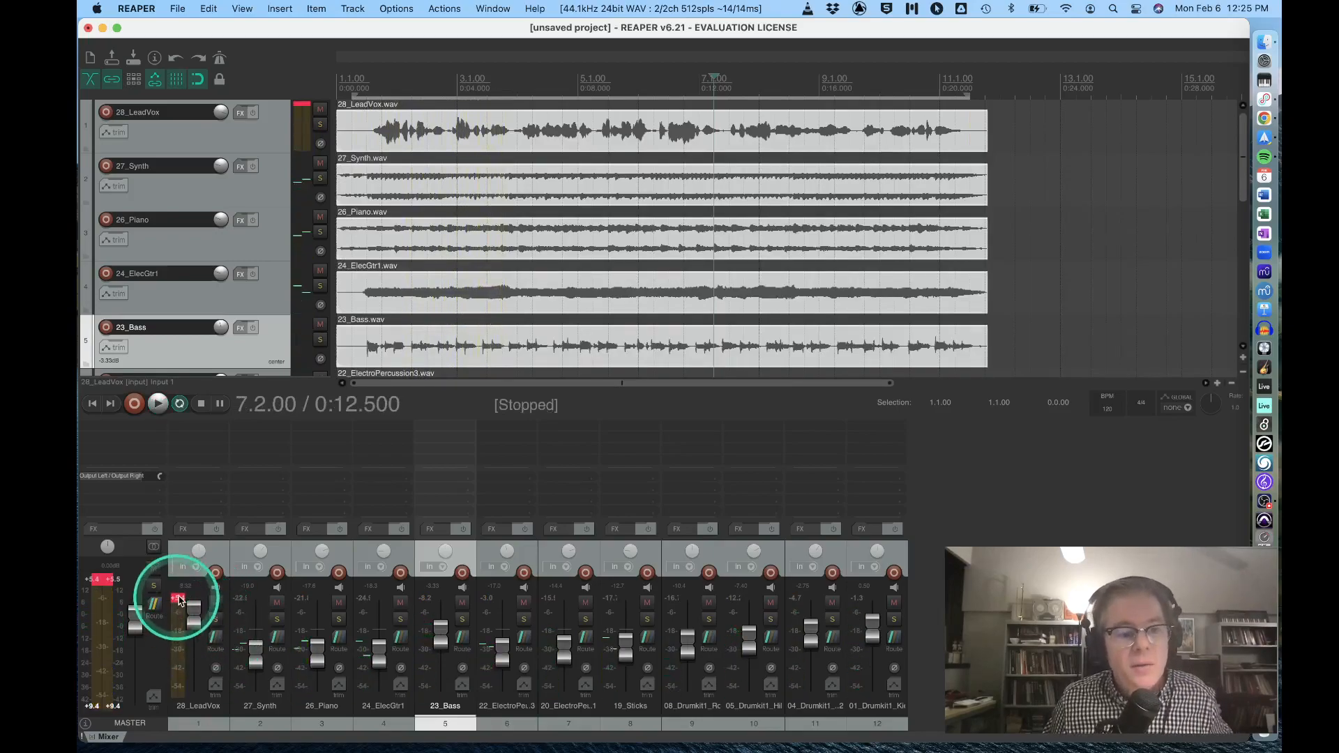
Reset the master's clip indicator and, from about -17 dB, raise the 28_LeadVox fader to about -3.3 dB during playback.
click(108, 585)
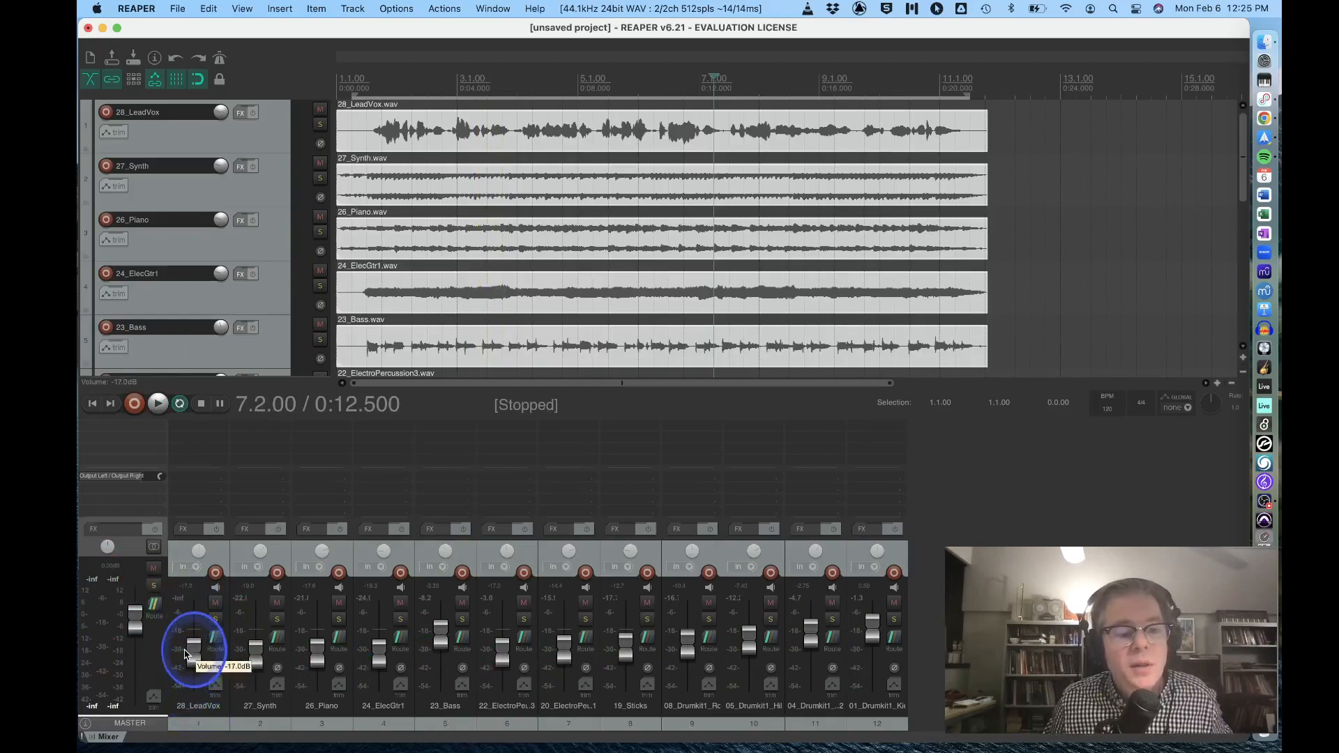
key(space)
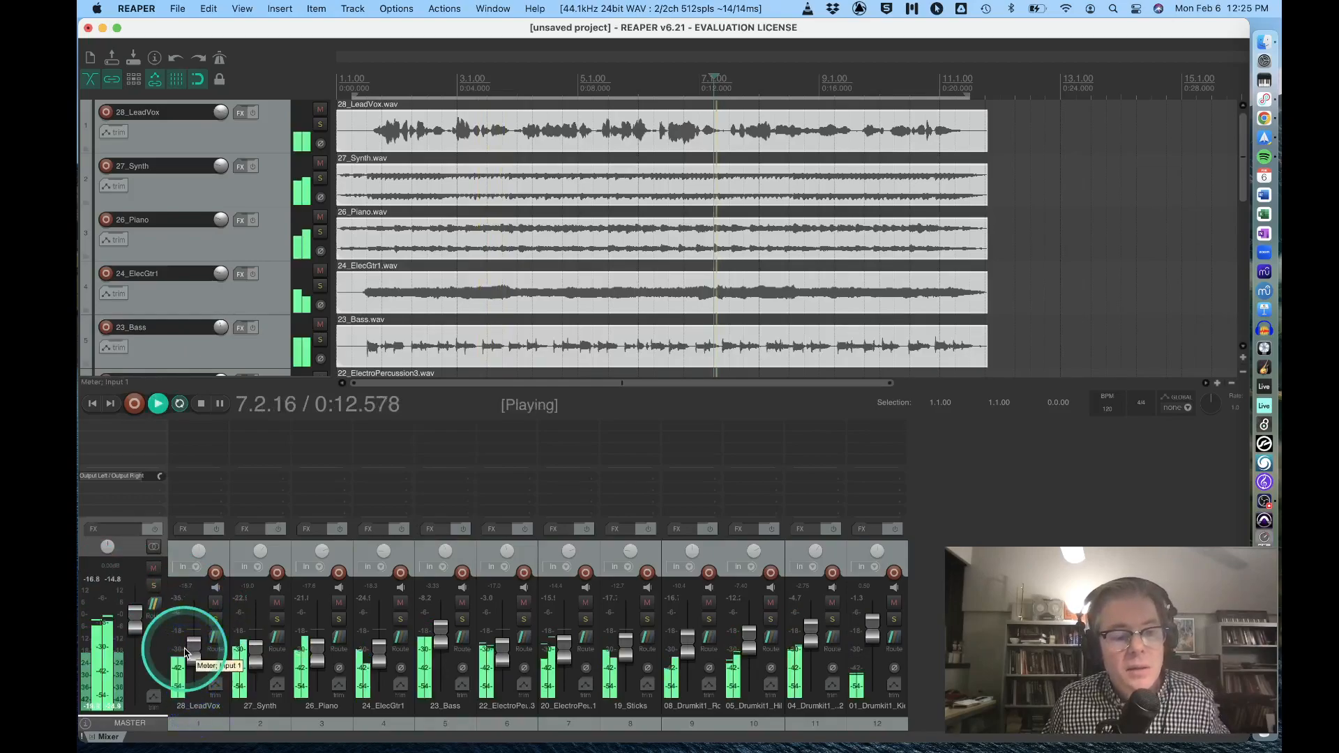
click(193, 654)
drag(194, 656, 193, 640)
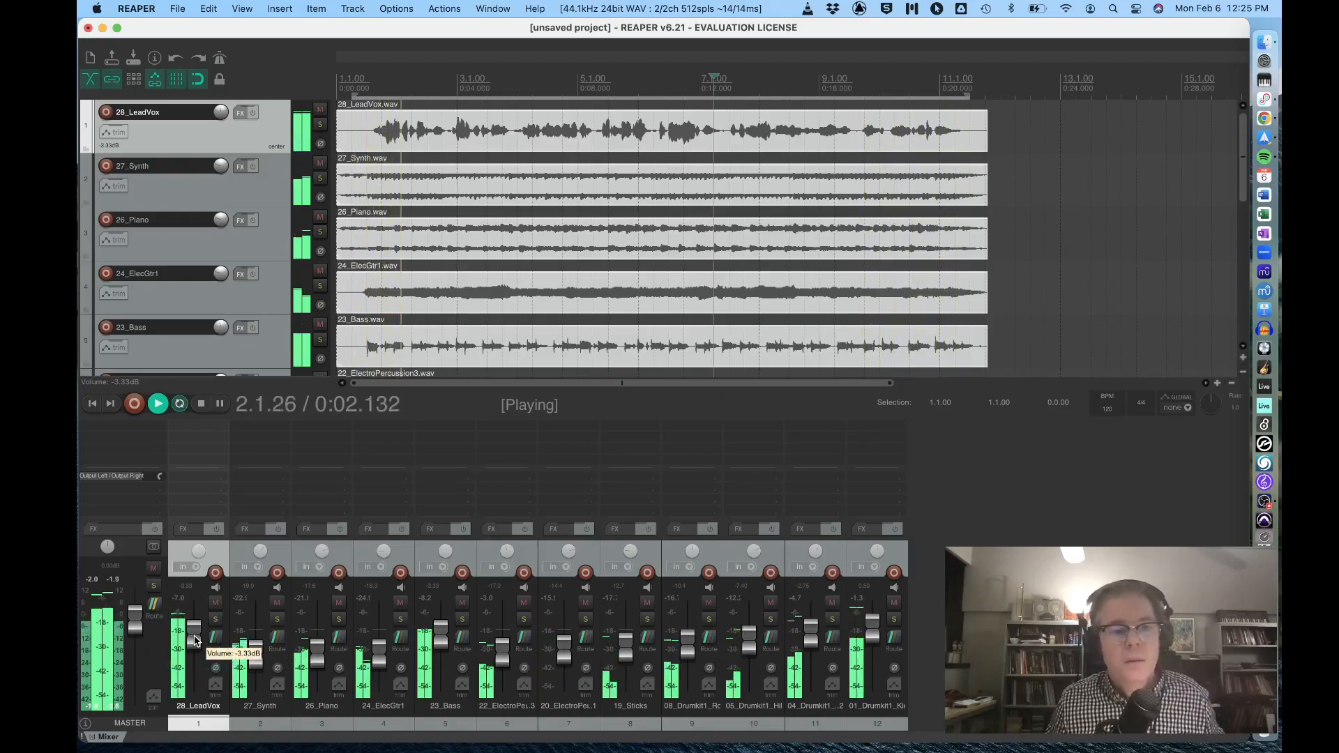
Lower the 28_LeadVox fader to about -6.3 dB, audition the full mix, and turn off repeat playback.
key(space)
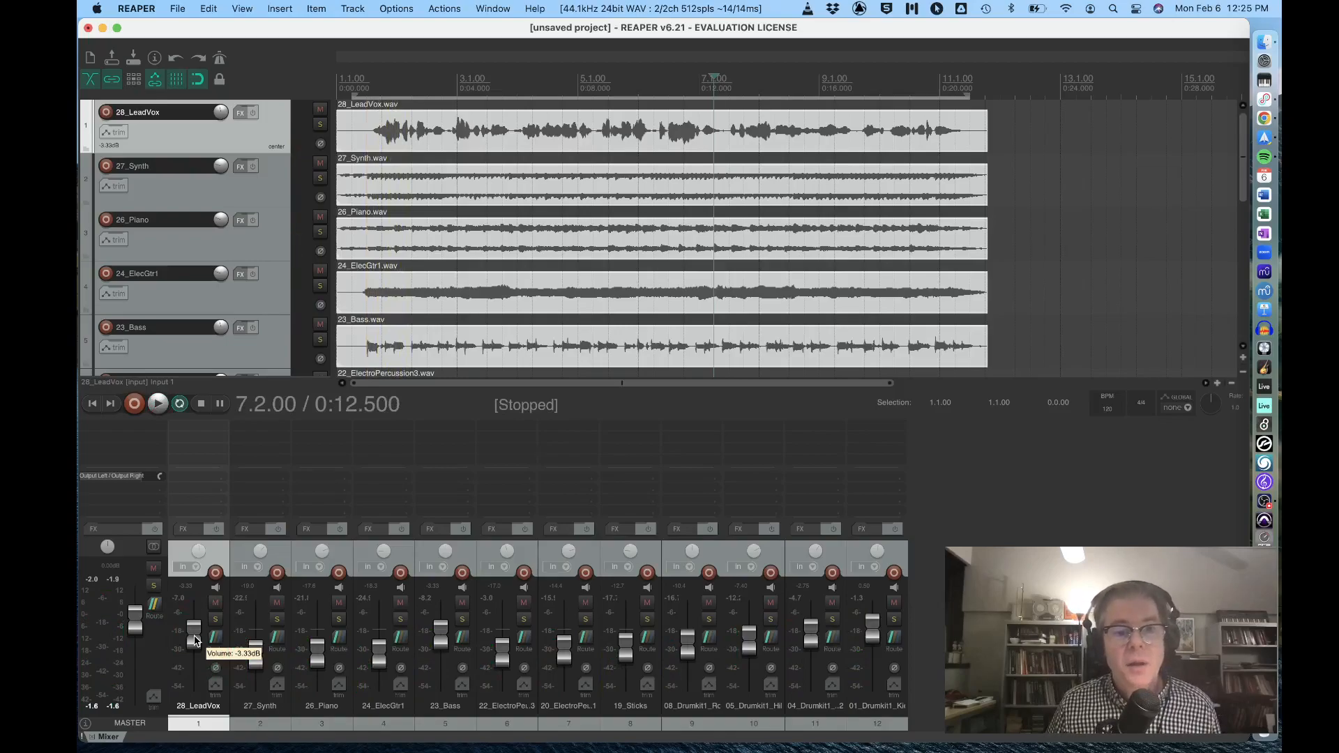
click(198, 635)
drag(198, 637, 194, 638)
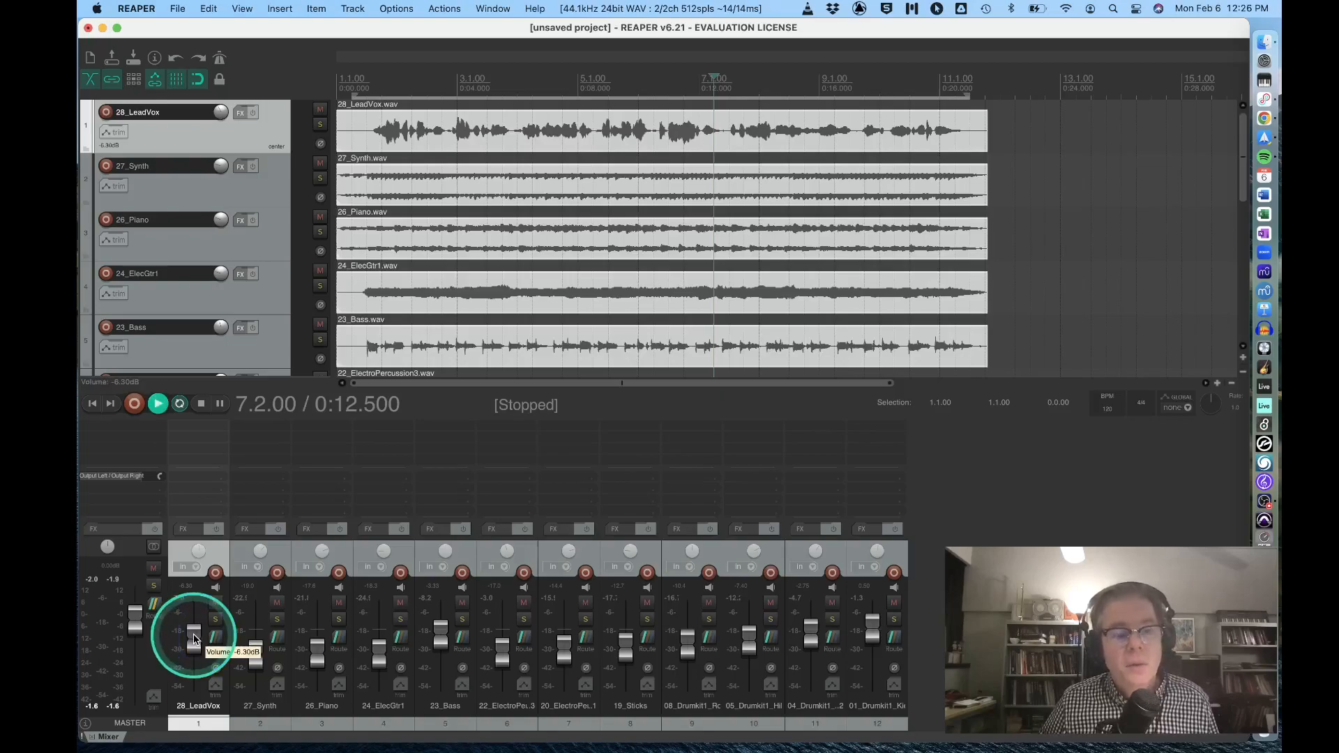
key(space)
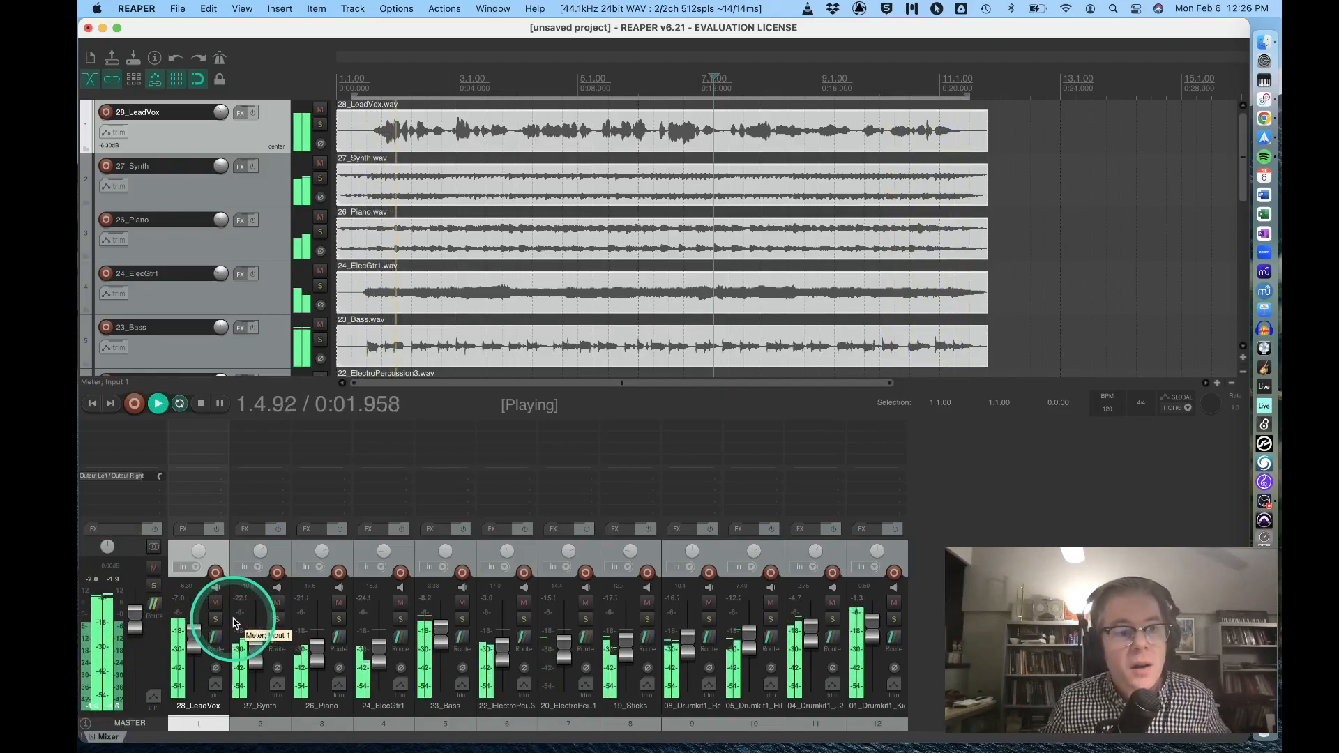
key(space)
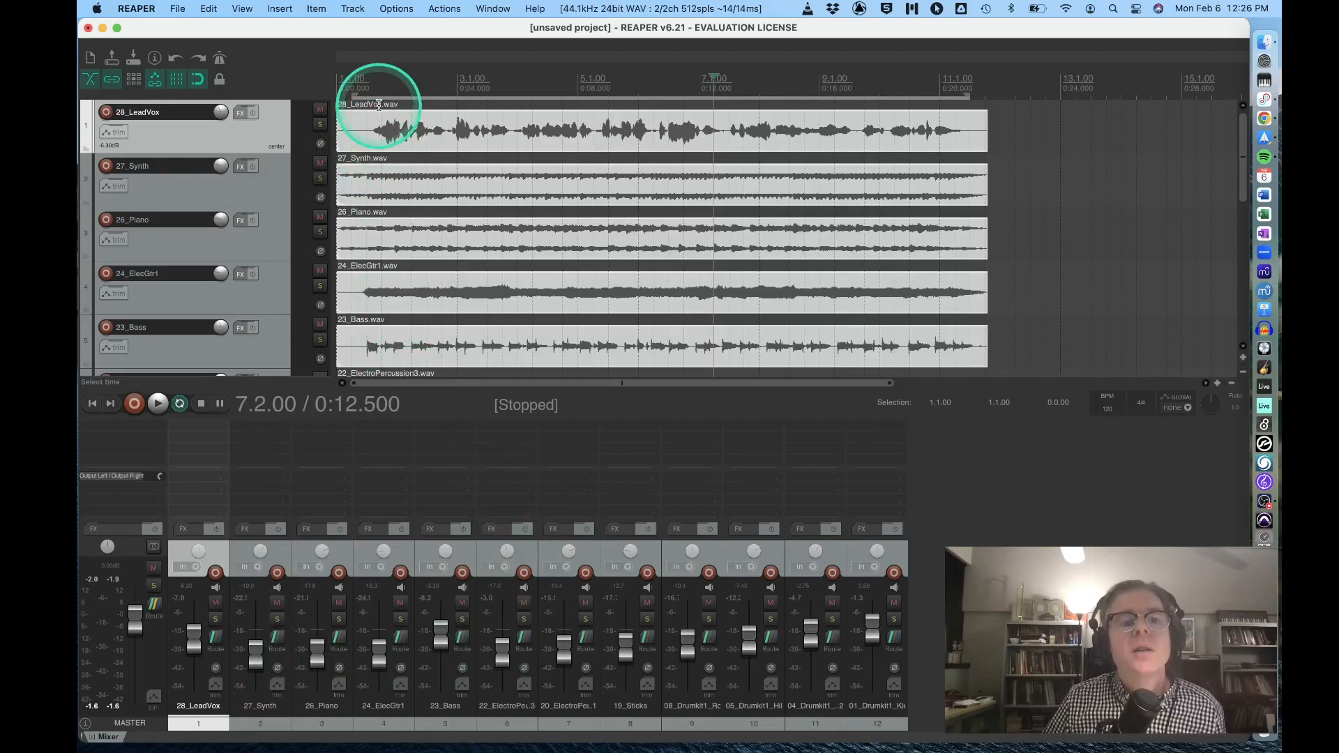
click(179, 403)
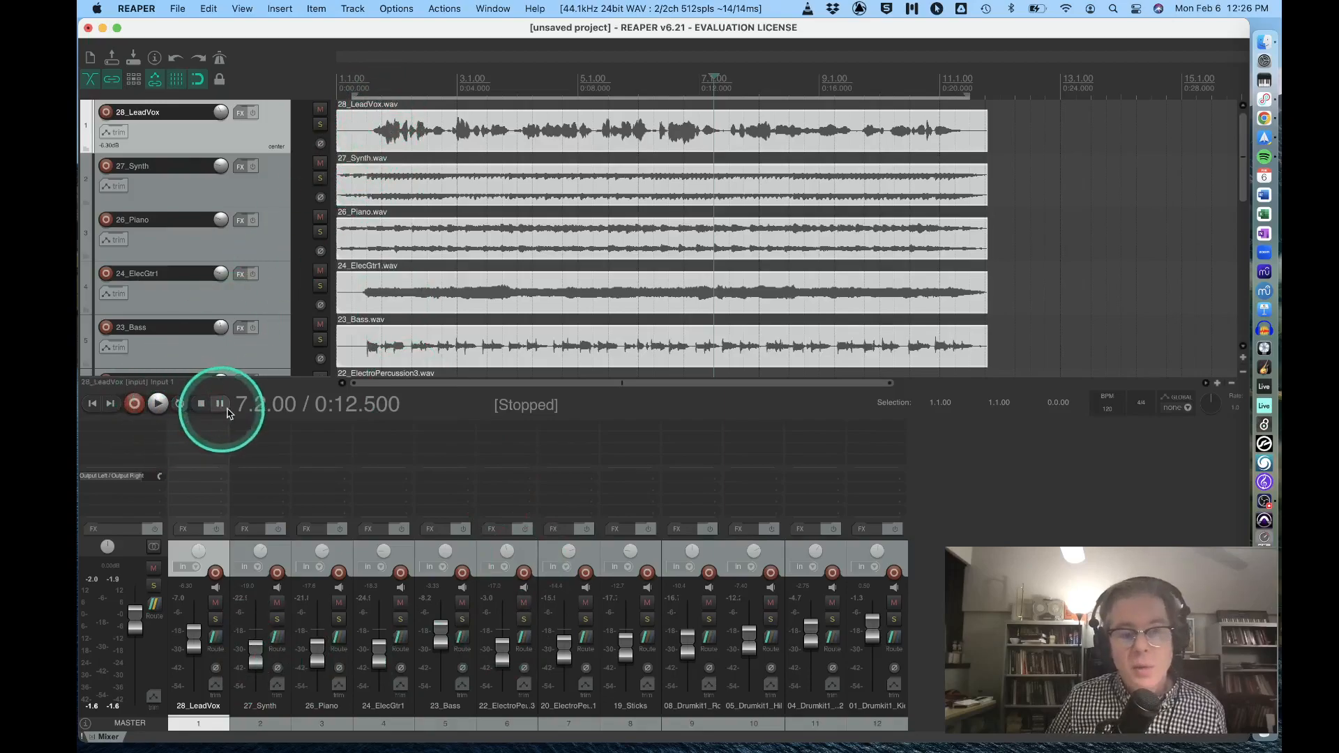
Open the project's render settings and choose MP3 (encoder by LAME project) as the primary output format.
click(177, 7)
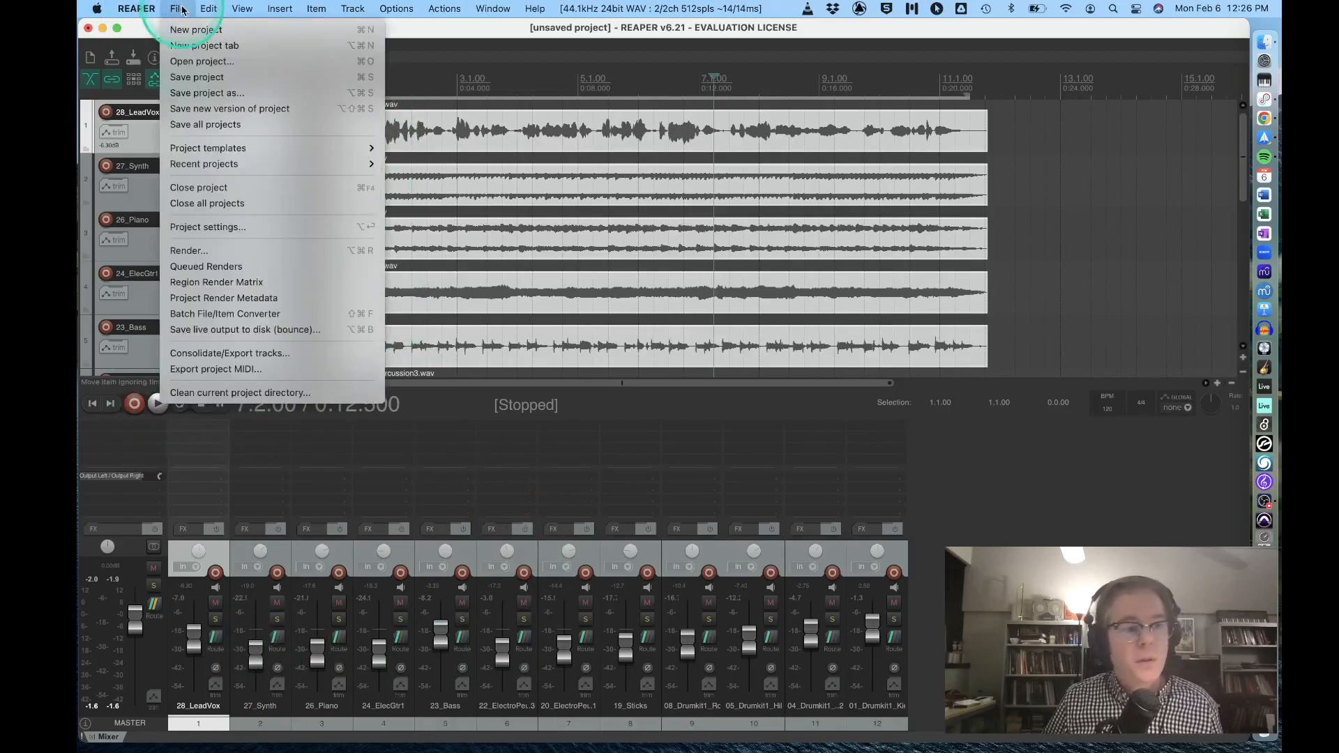
click(180, 251)
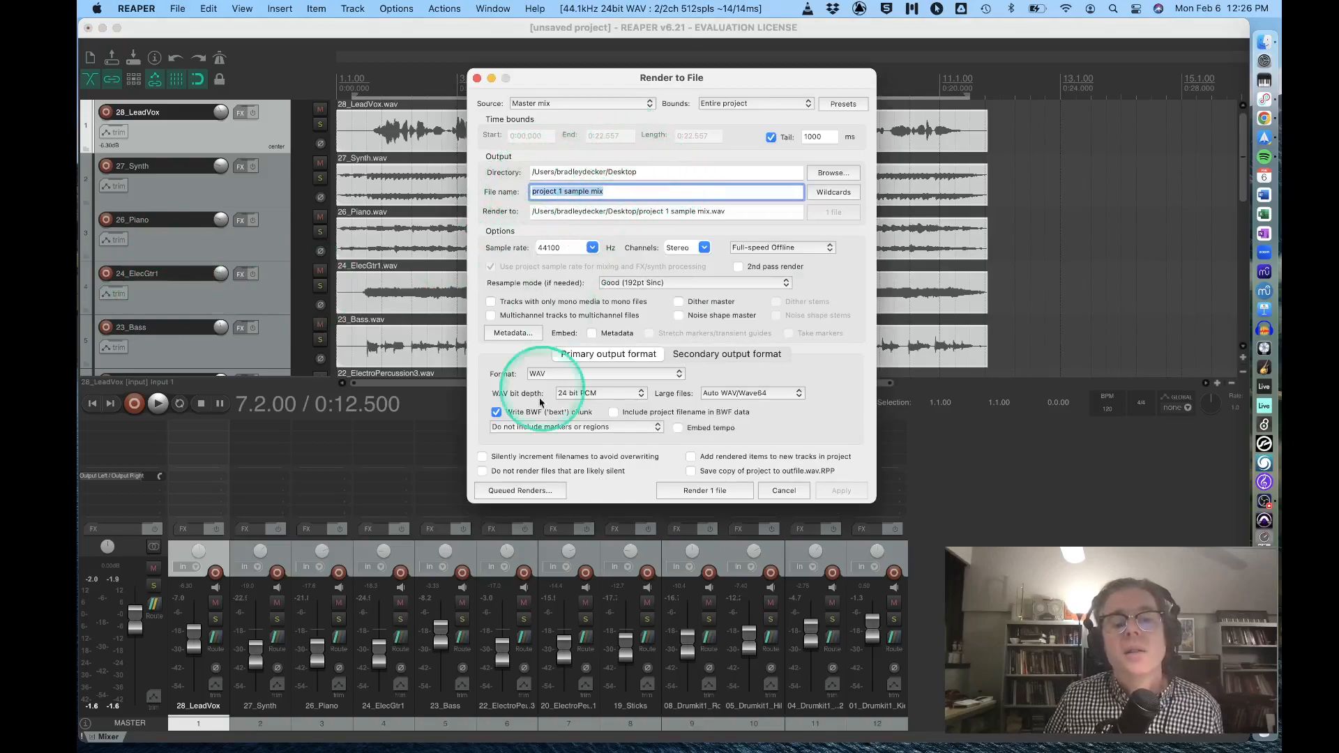
click(543, 374)
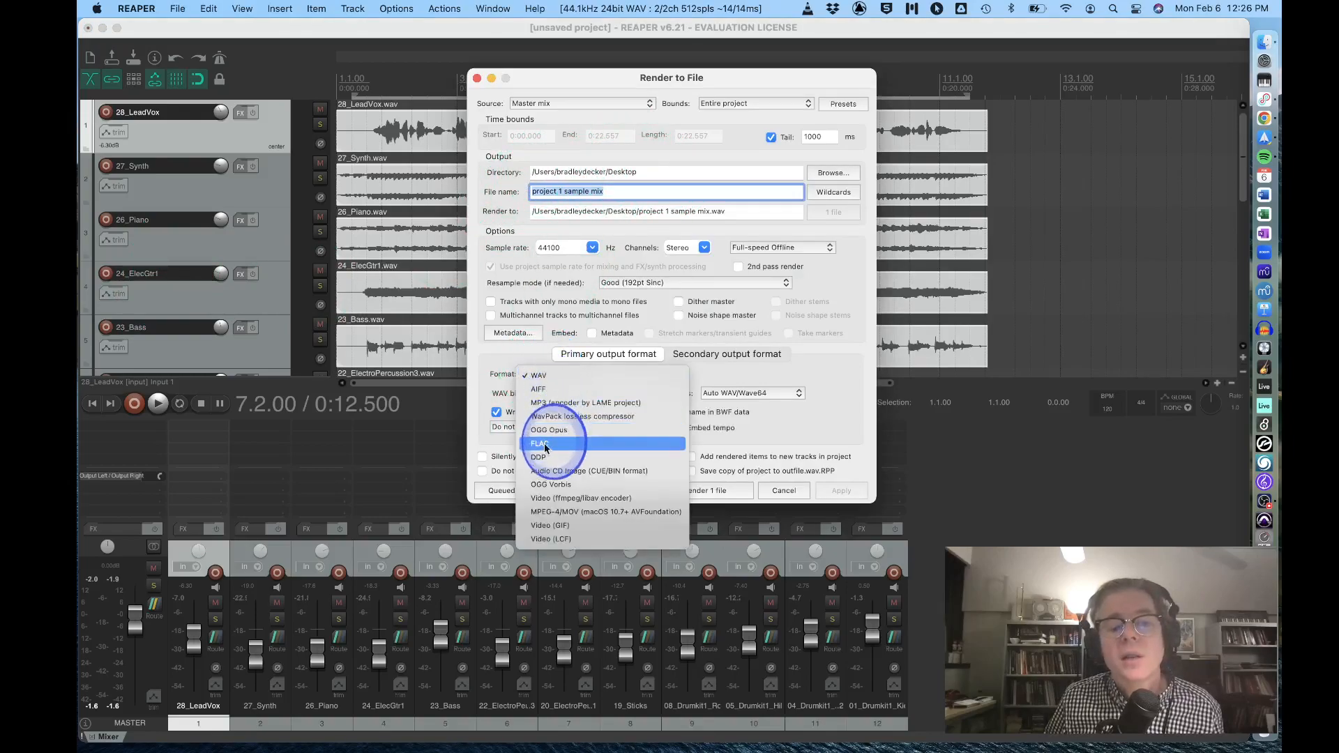
click(542, 403)
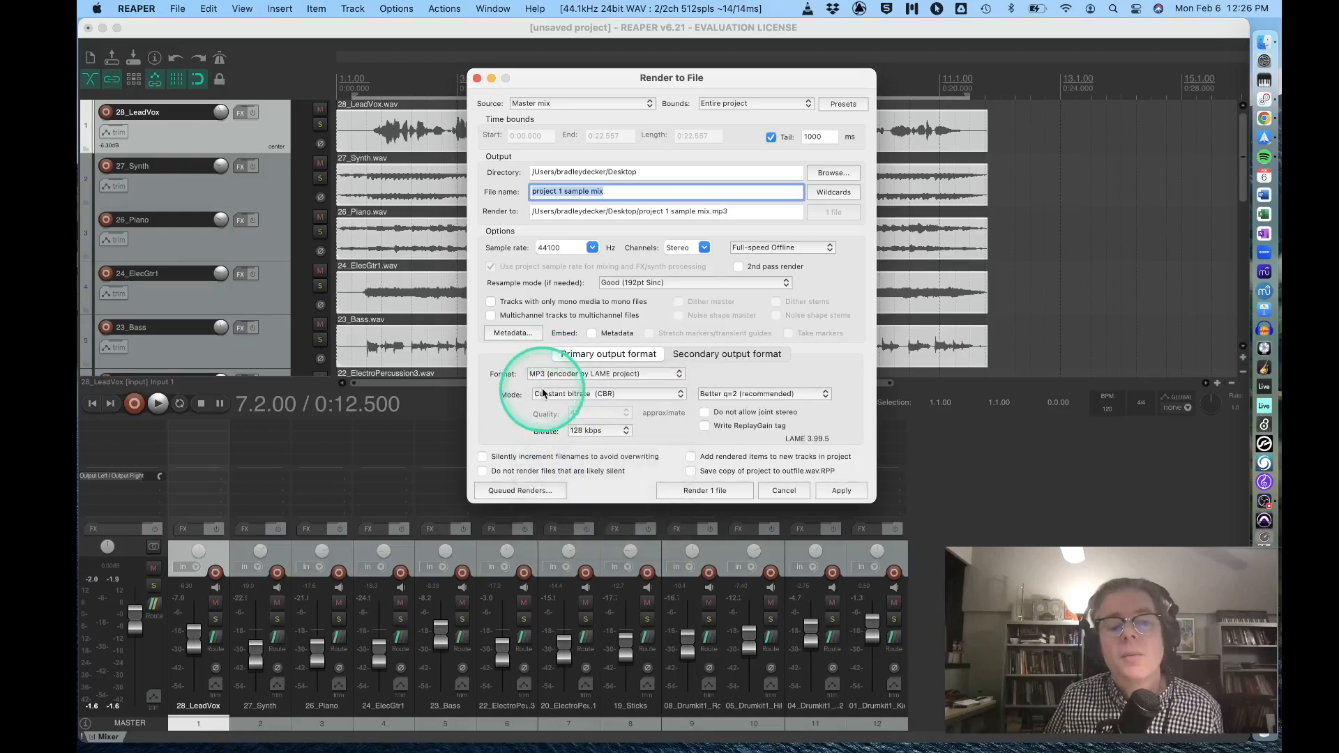
Name the render file with the author's surname followed by "project 1", apply the settings, and try to render it without overwriting an existing file.
click(609, 195)
drag(608, 195, 502, 192)
text(decker project 1)
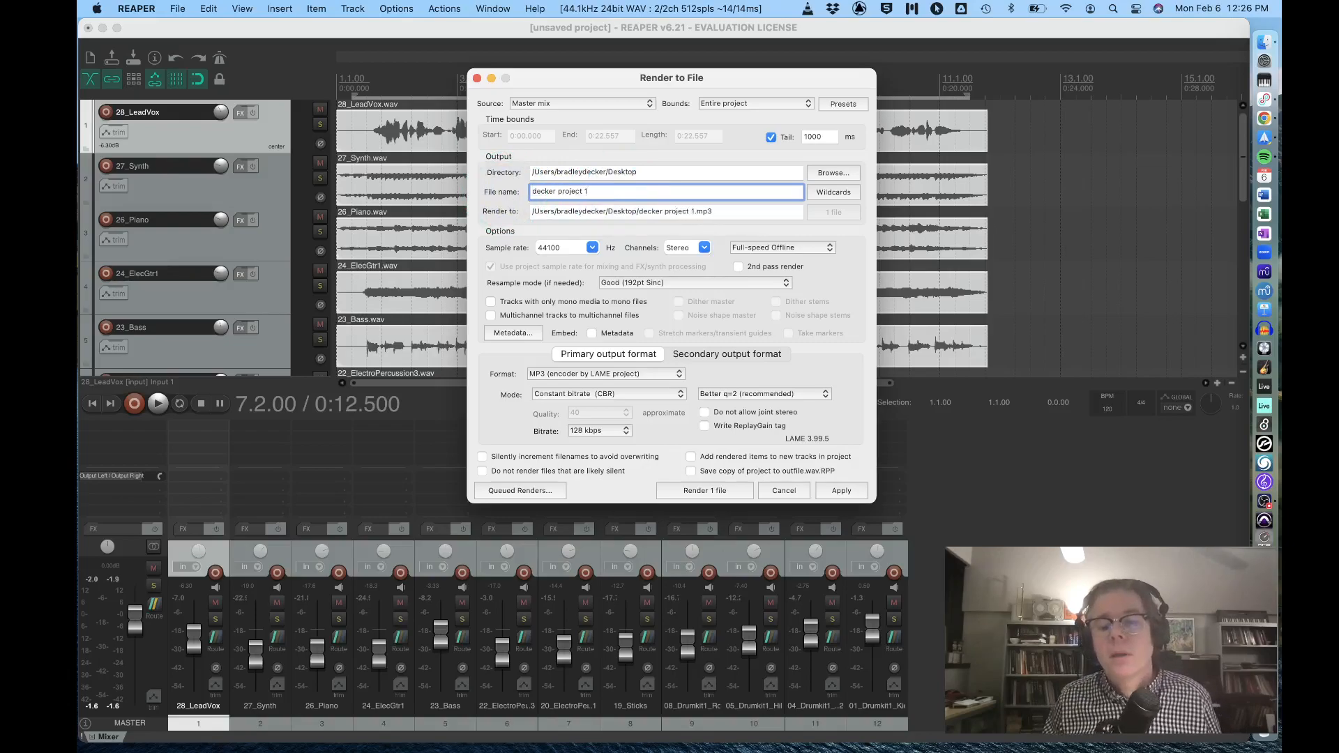
click(844, 488)
click(701, 490)
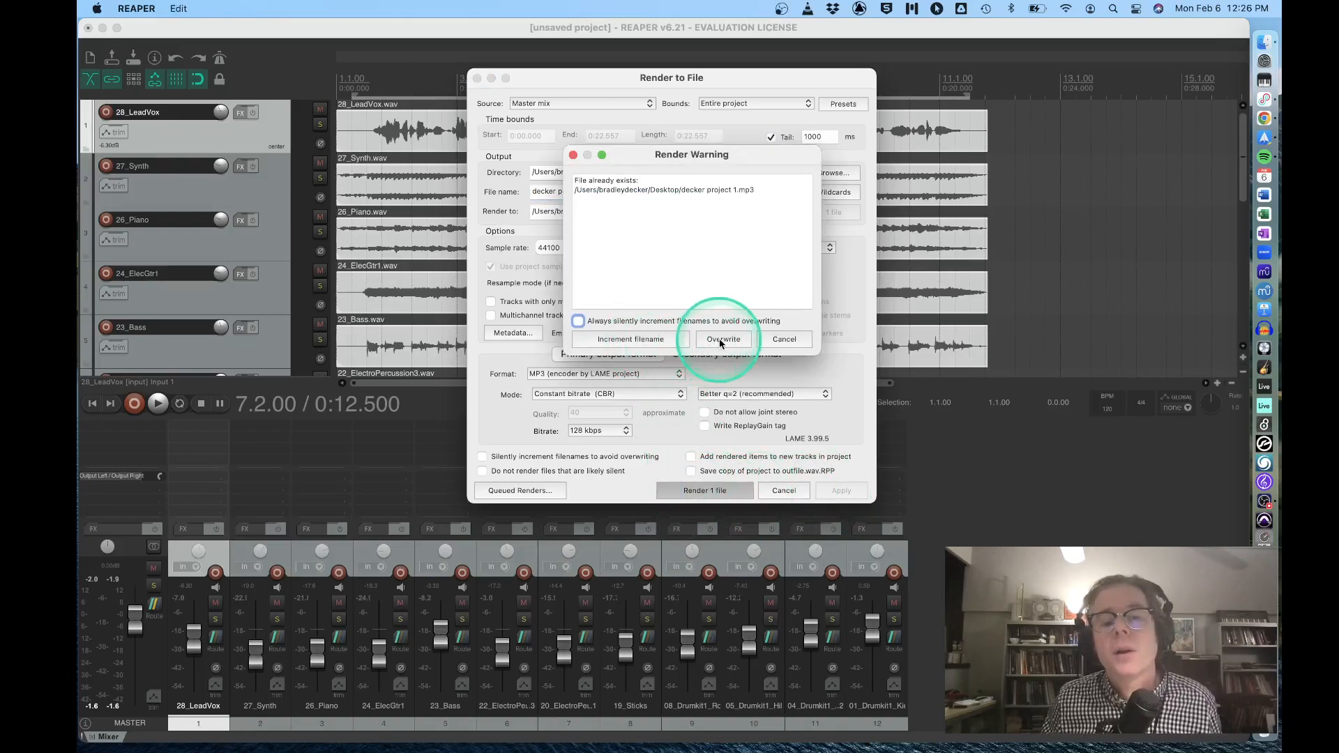
click(784, 339)
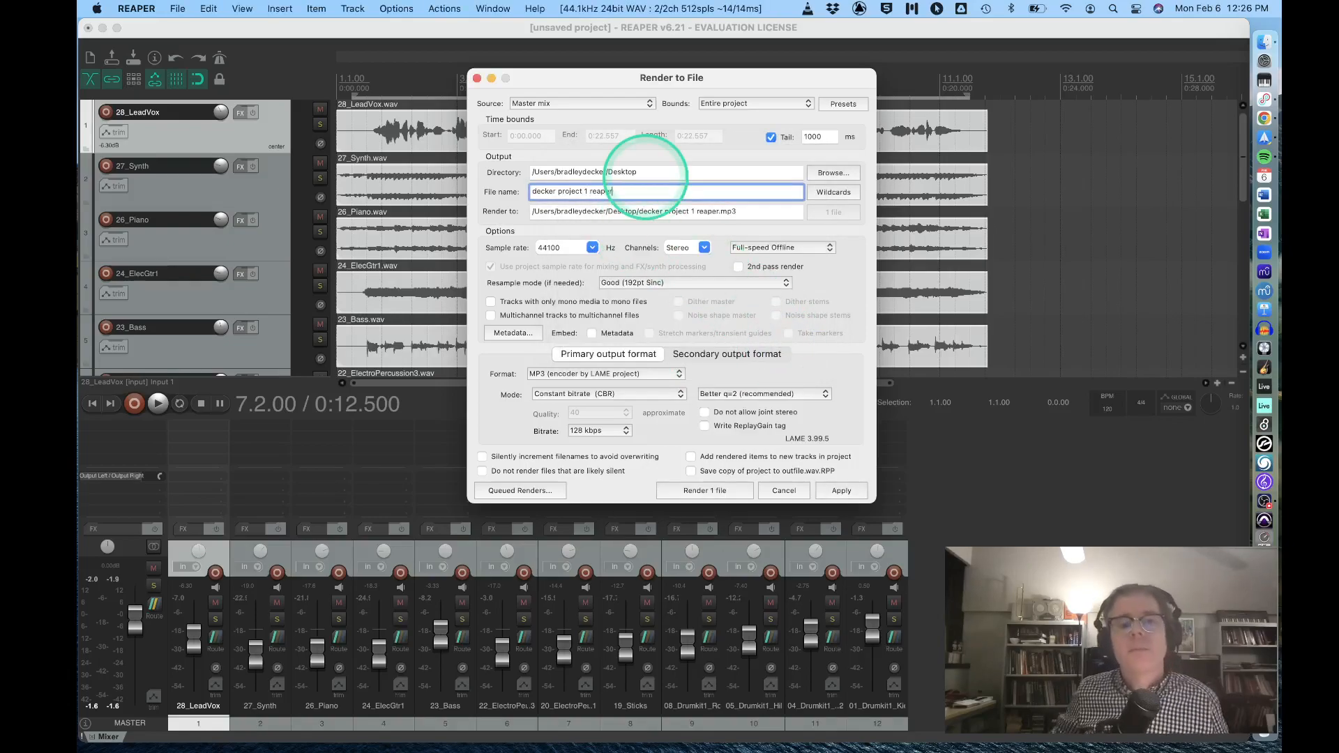
Add "reaper" to the end of the output file name, render the mix as an MP3, and show the file in Finder.
click(840, 490)
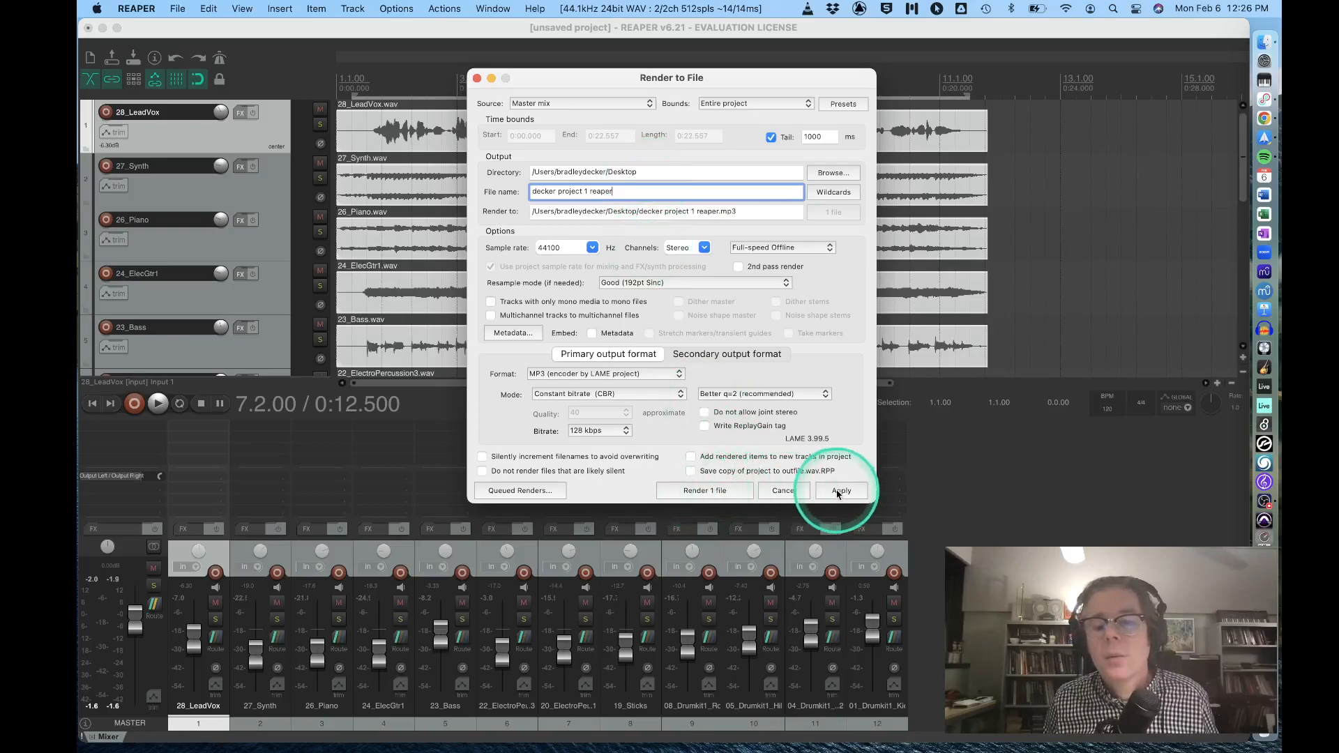
click(726, 492)
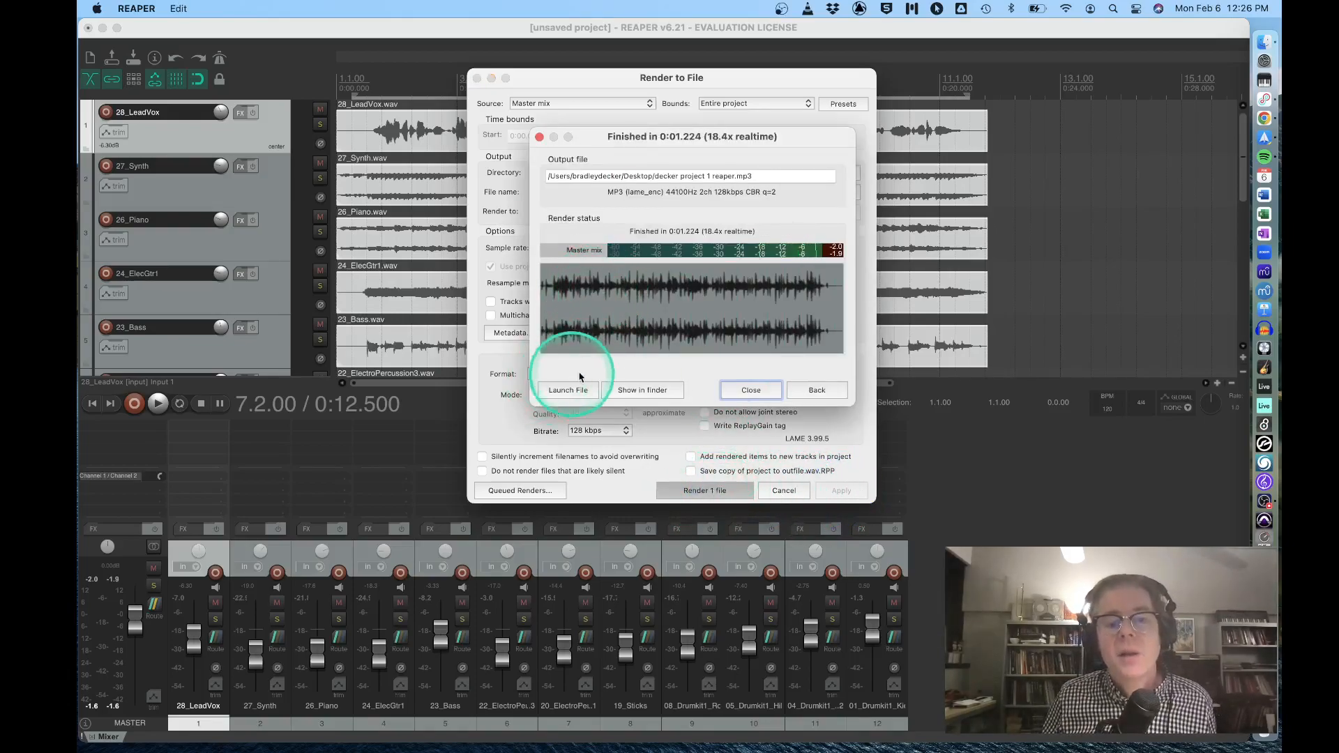
click(643, 391)
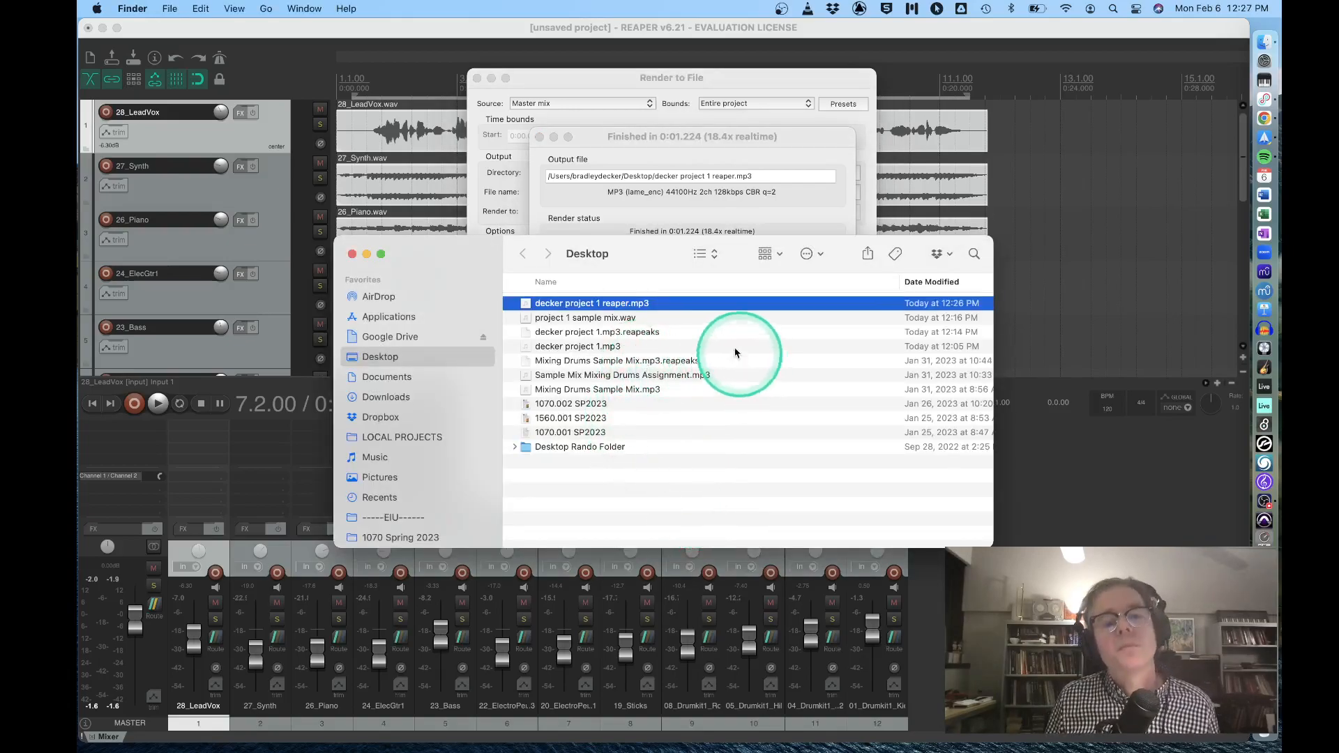
Listen to the newly rendered "project 1 reaper" MP3 in a Quick Look preview and close the preview.
drag(643, 266, 633, 271)
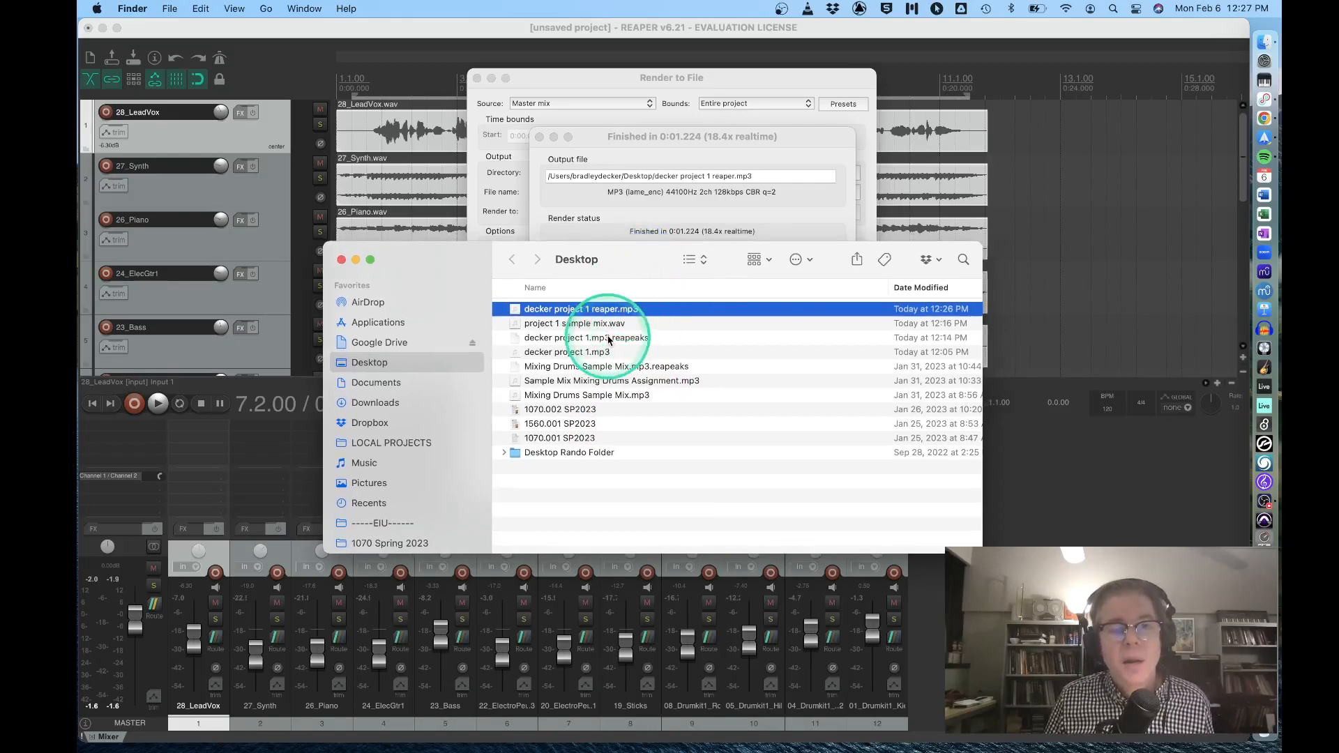
key(space)
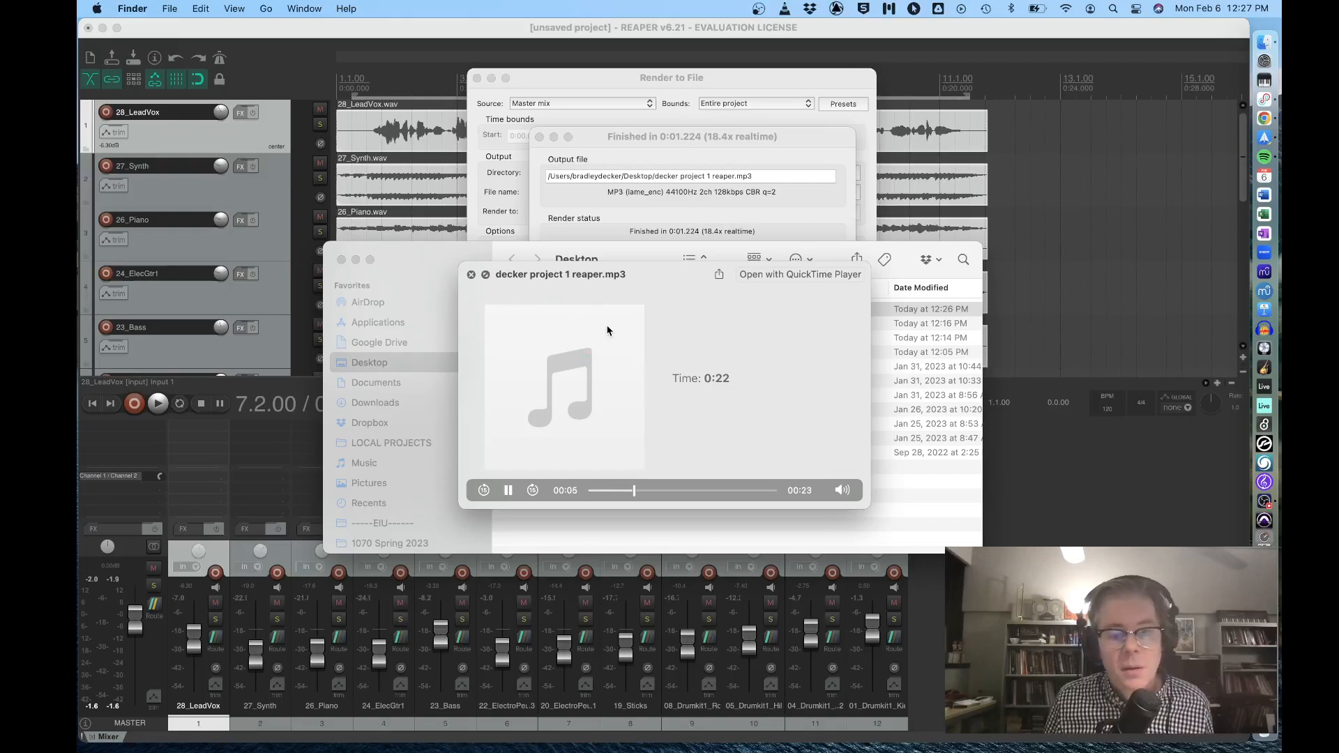
click(607, 331)
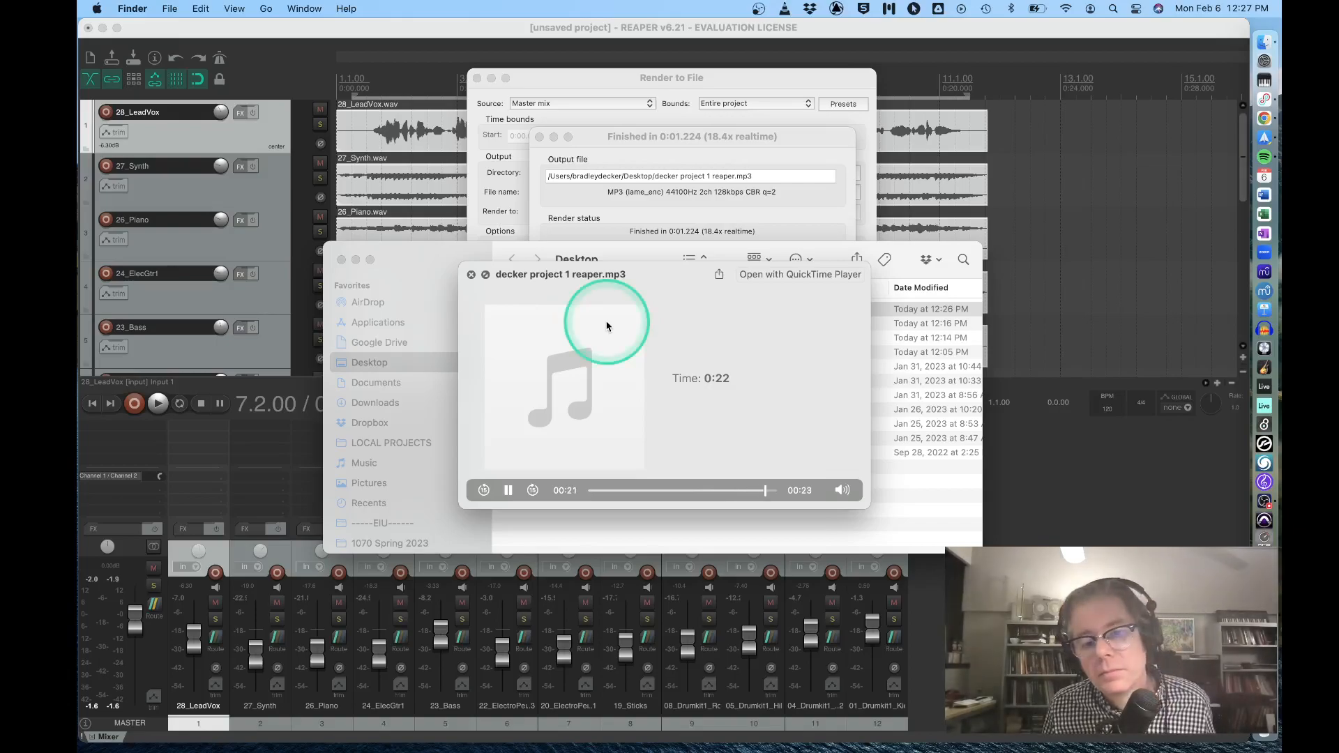
click(471, 274)
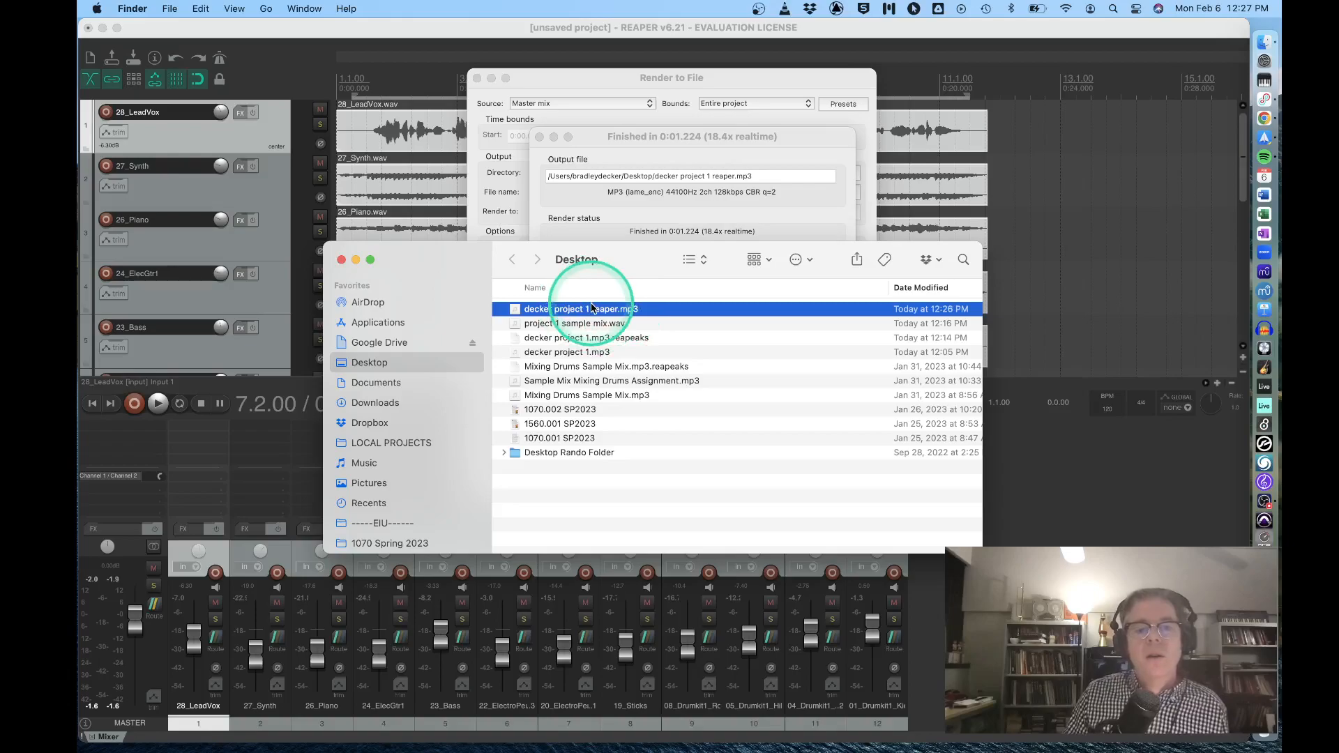
mouse_move(596, 311)
mouse_down()
mouse_move(594, 322)
mouse_move(584, 315)
mouse_up()
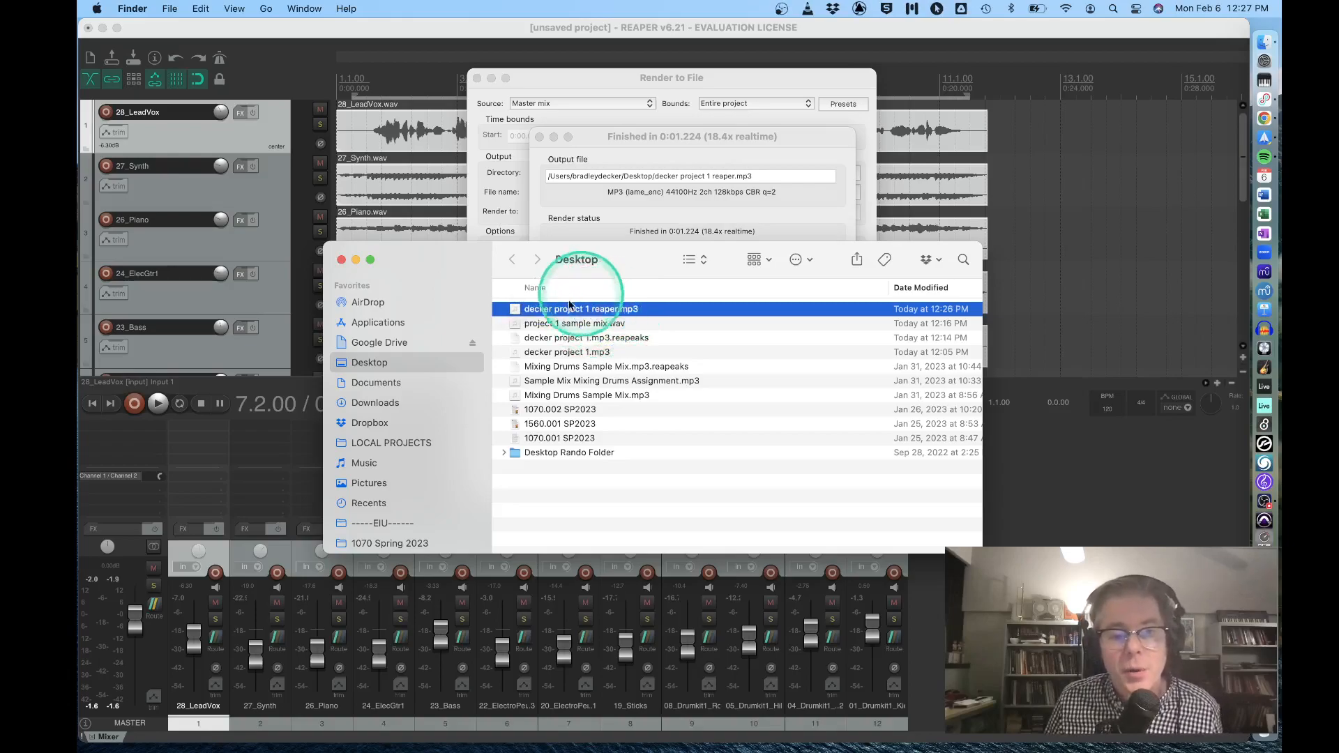